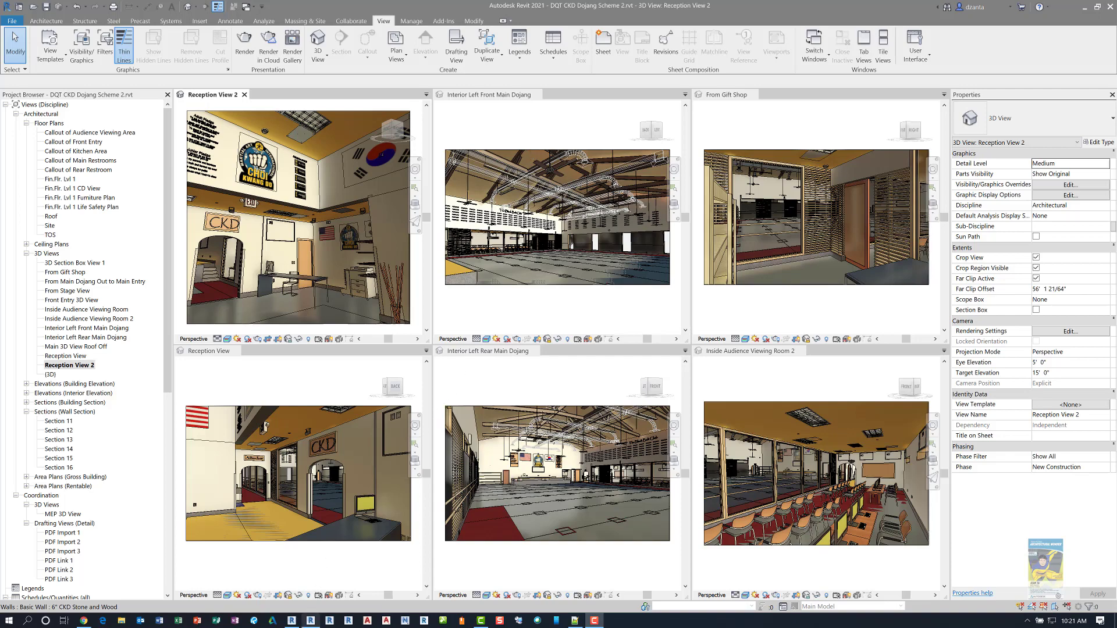
pyautogui.click(312, 622)
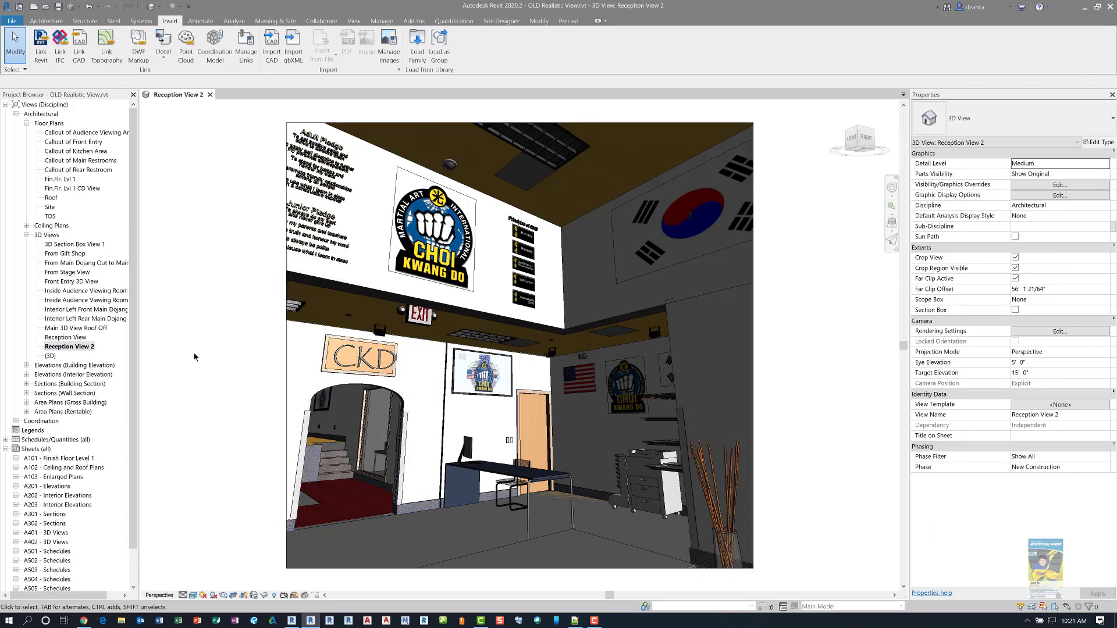
pyautogui.scroll(3, 198, 355)
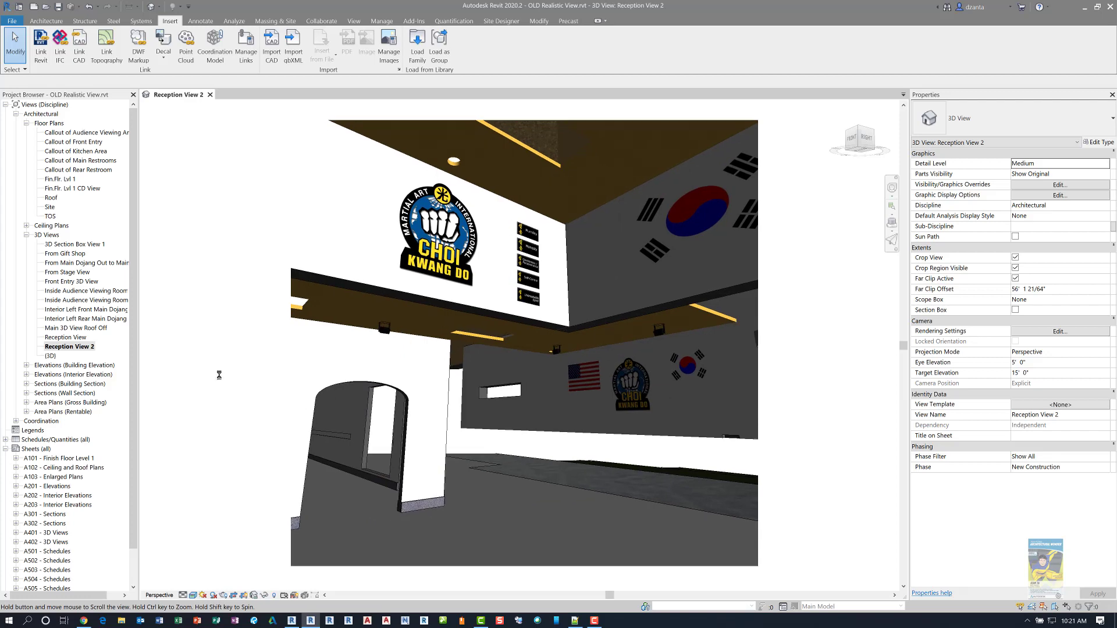
pyautogui.click(195, 595)
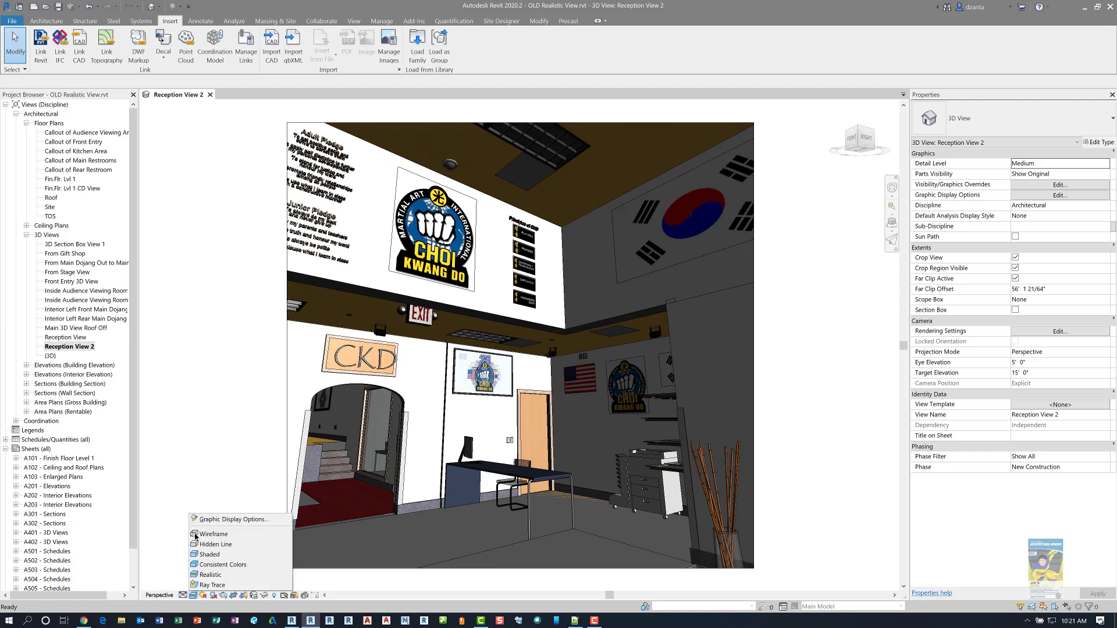
pyautogui.click(187, 379)
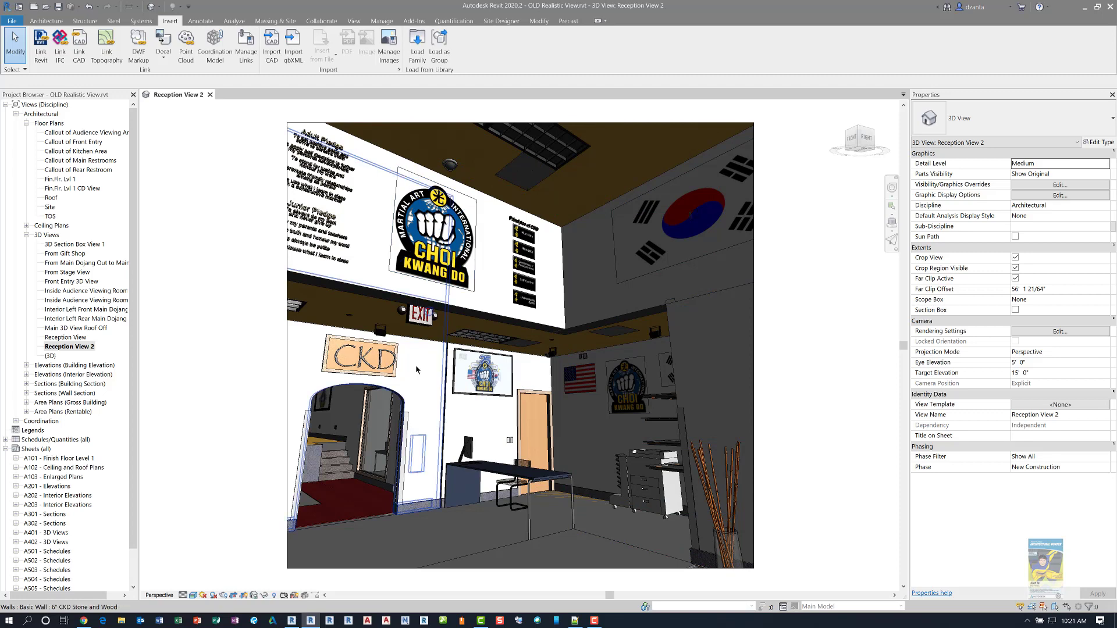
# Step: Return to the dojang project, switch the open views to tabs, and zoom Reception View 2 to fit
pyautogui.click(1086, 8)
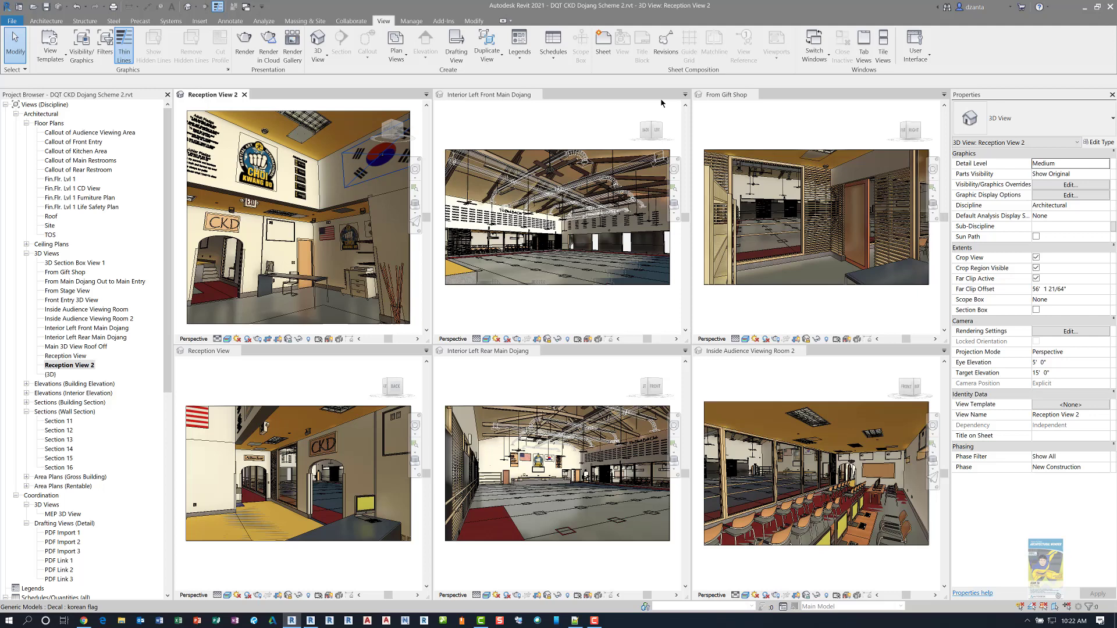
pyautogui.click(865, 46)
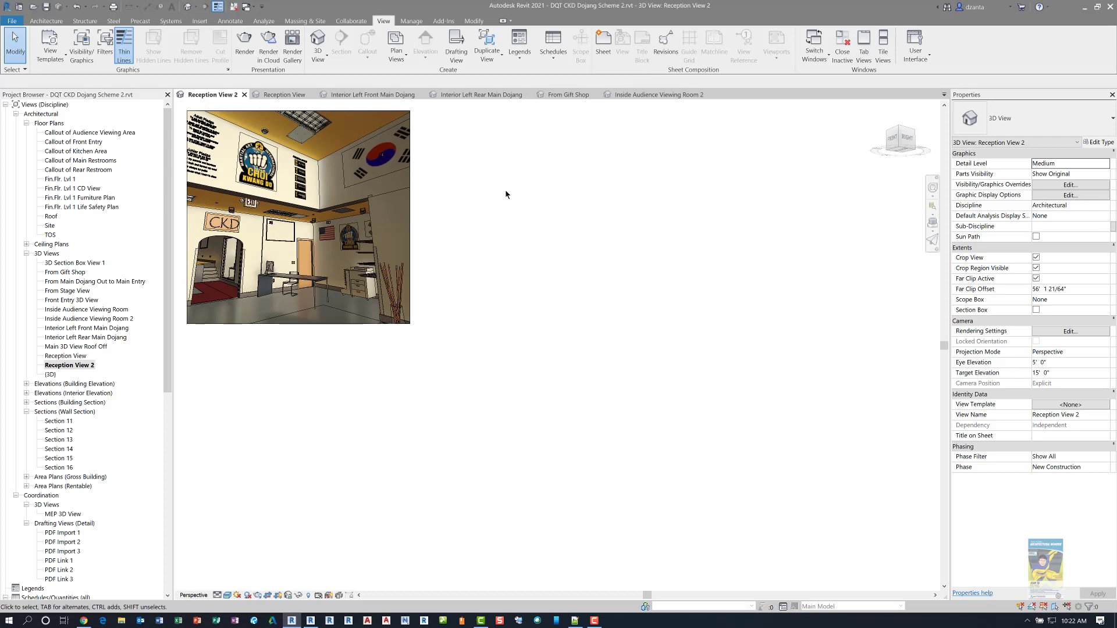
pyautogui.press('a')
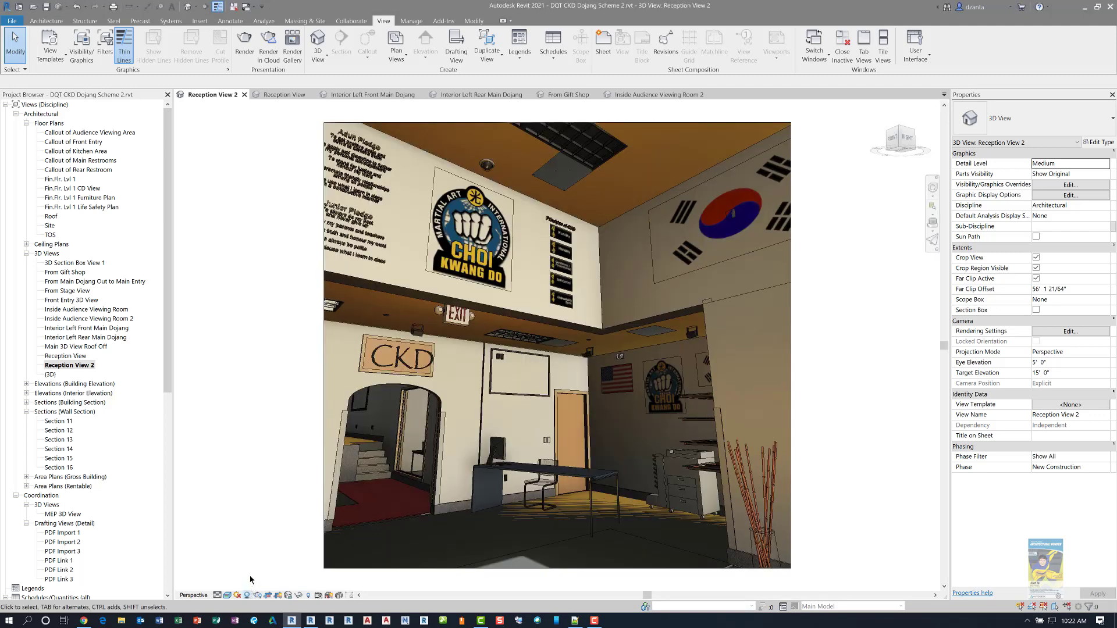
# Step: Turn off shadows in Reception View 2, review Graphic Display Options without changes, then bring up Revit 2020
pyautogui.click(248, 595)
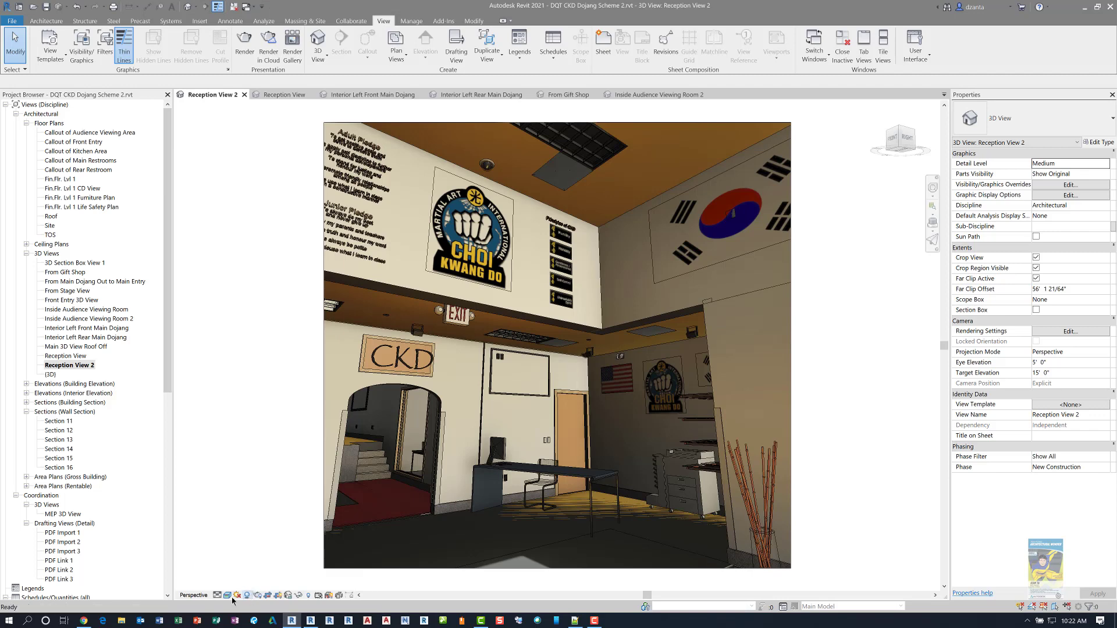
pyautogui.click(228, 595)
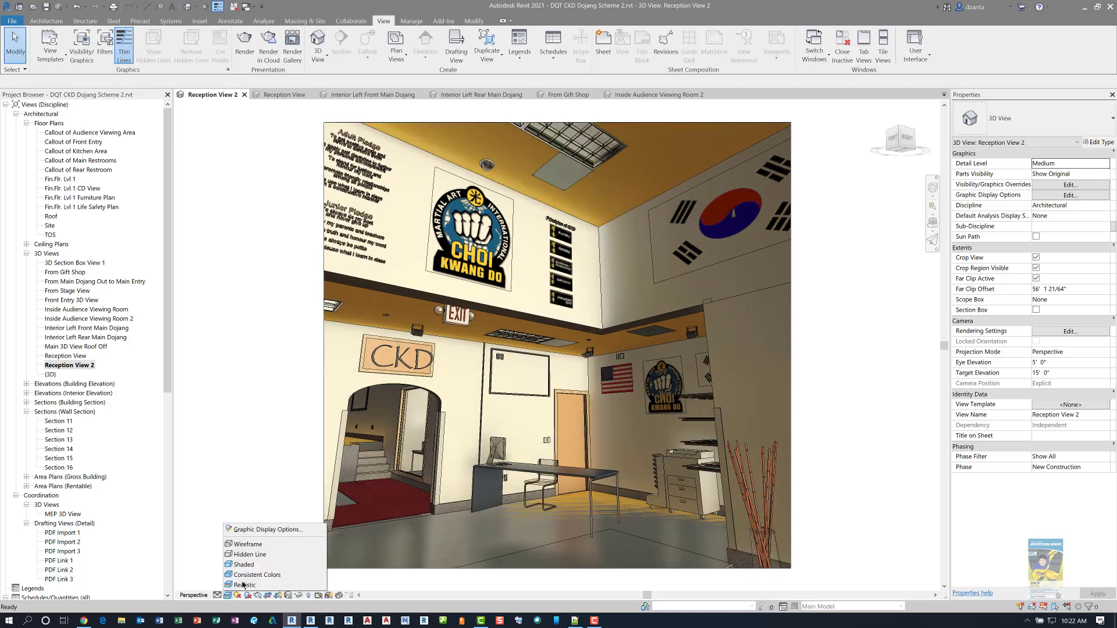
pyautogui.click(267, 532)
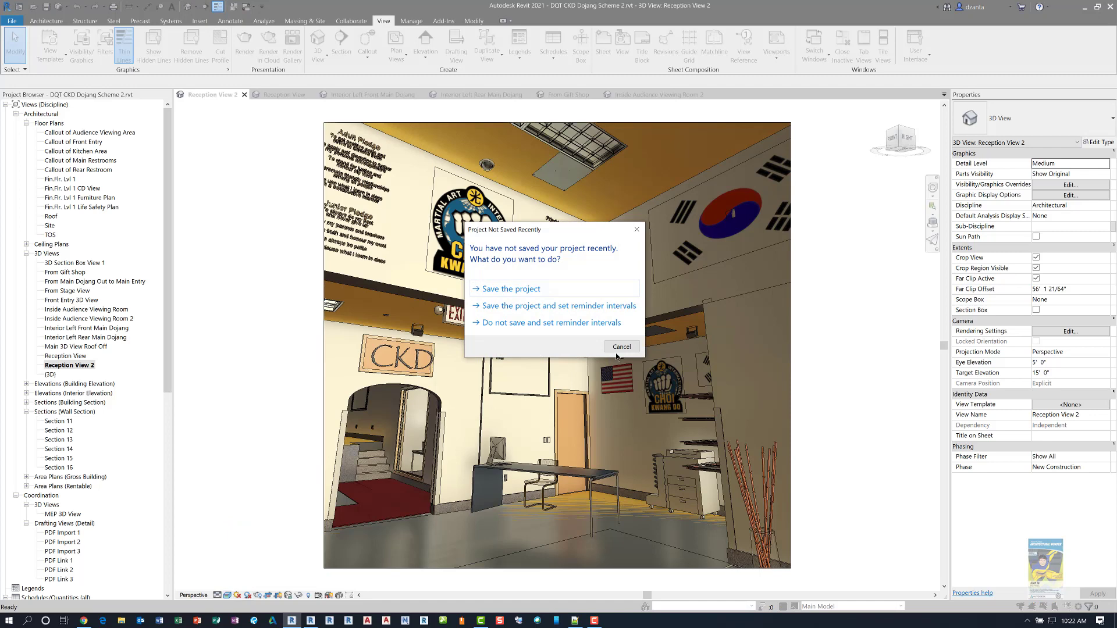
pyautogui.click(618, 349)
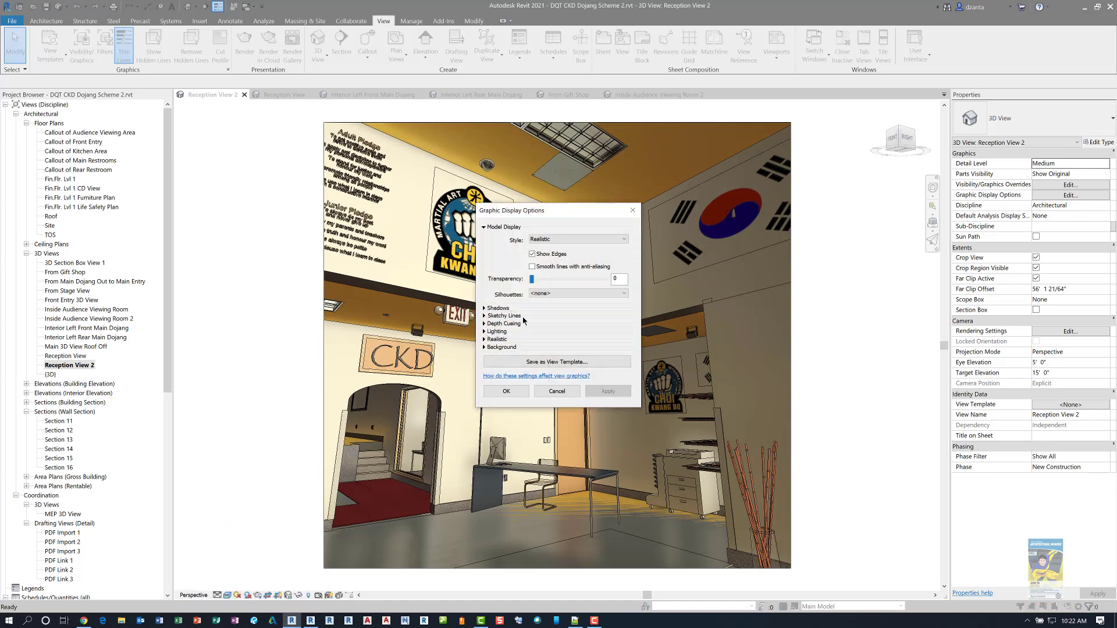
pyautogui.click(485, 309)
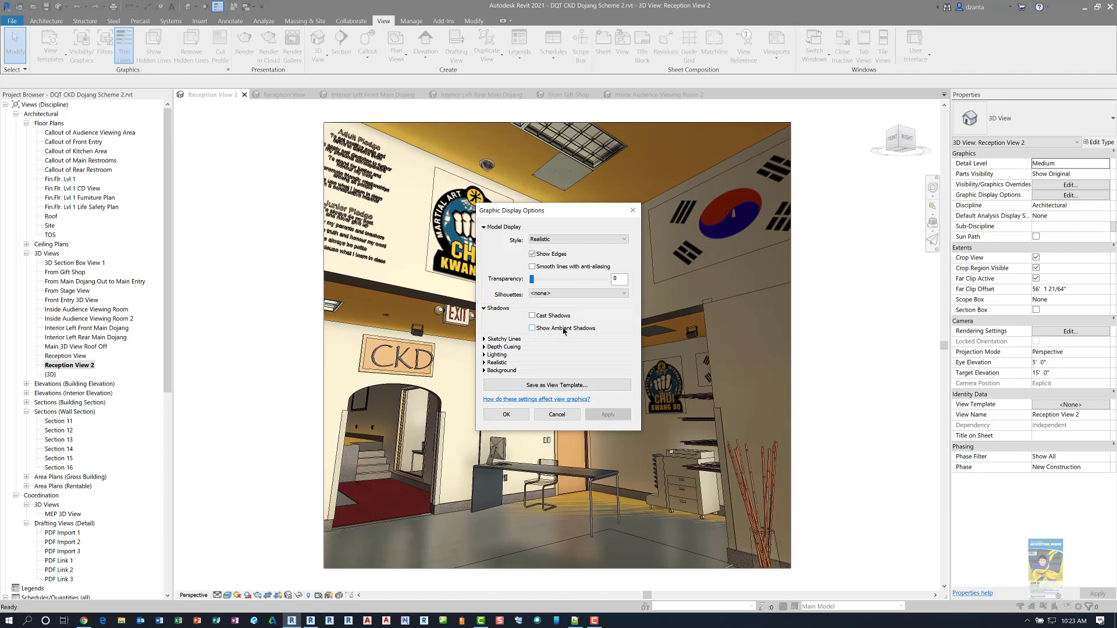
pyautogui.click(573, 416)
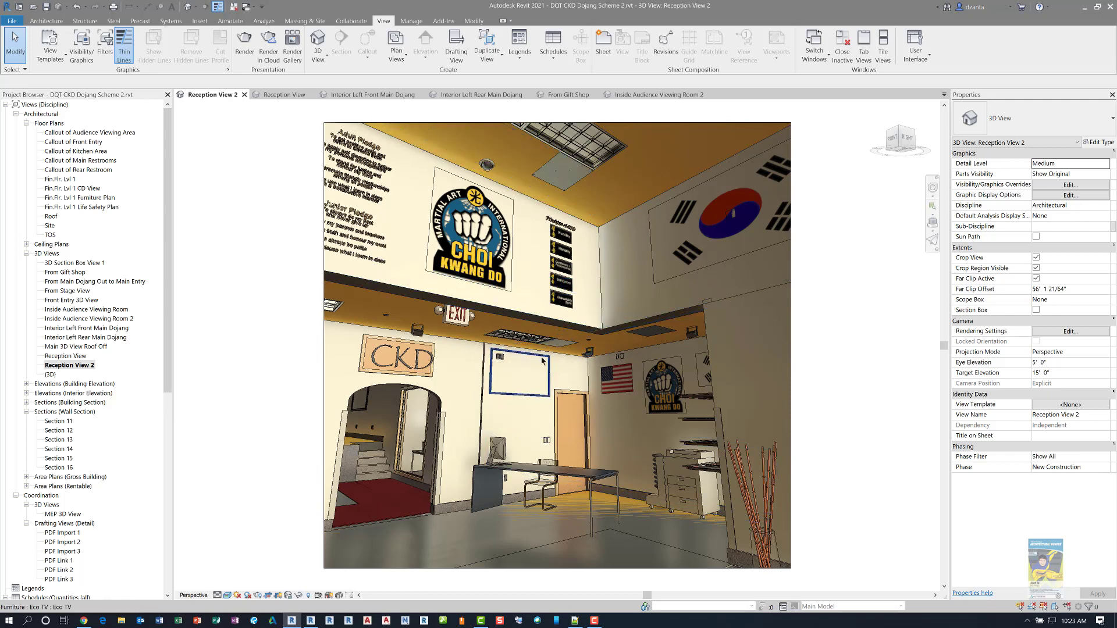
pyautogui.click(310, 621)
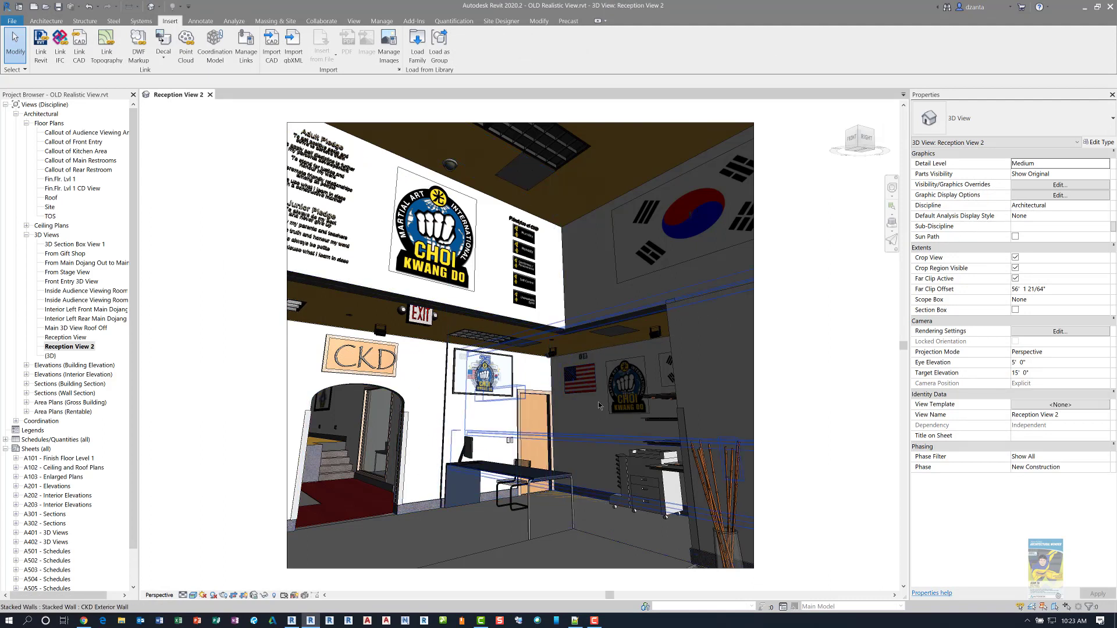
# Step: Close Revit 2020, saving changes to OLD Realistic View.rvt
pyautogui.click(1110, 6)
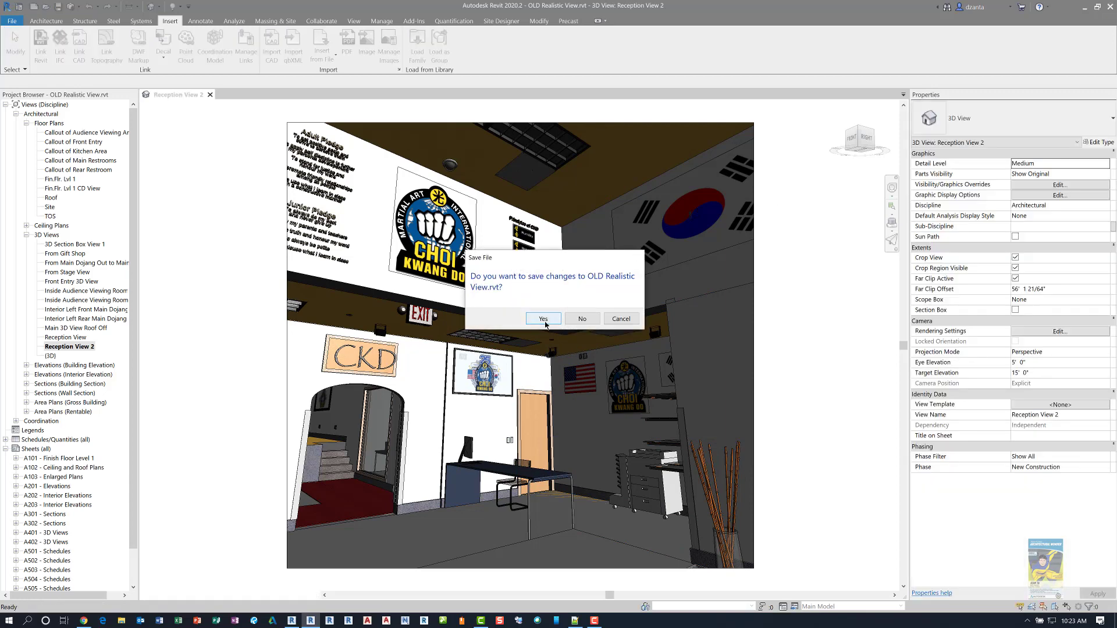
pyautogui.click(545, 324)
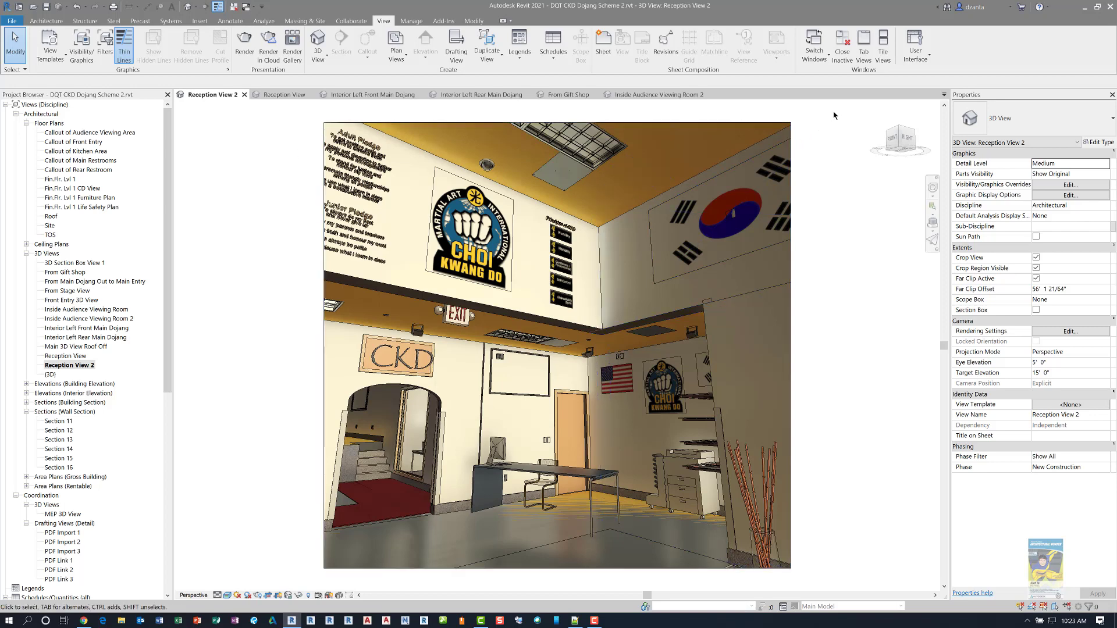
# Step: Tile the six open 3D views and make Interior Left Front Main Dojang active
pyautogui.click(883, 46)
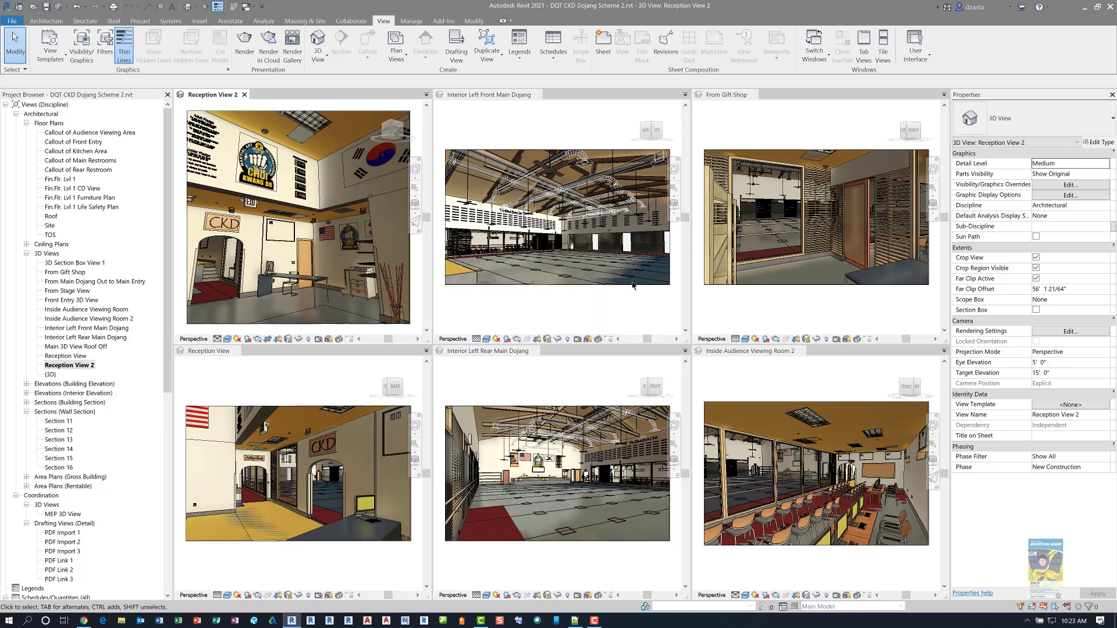
pyautogui.click(520, 124)
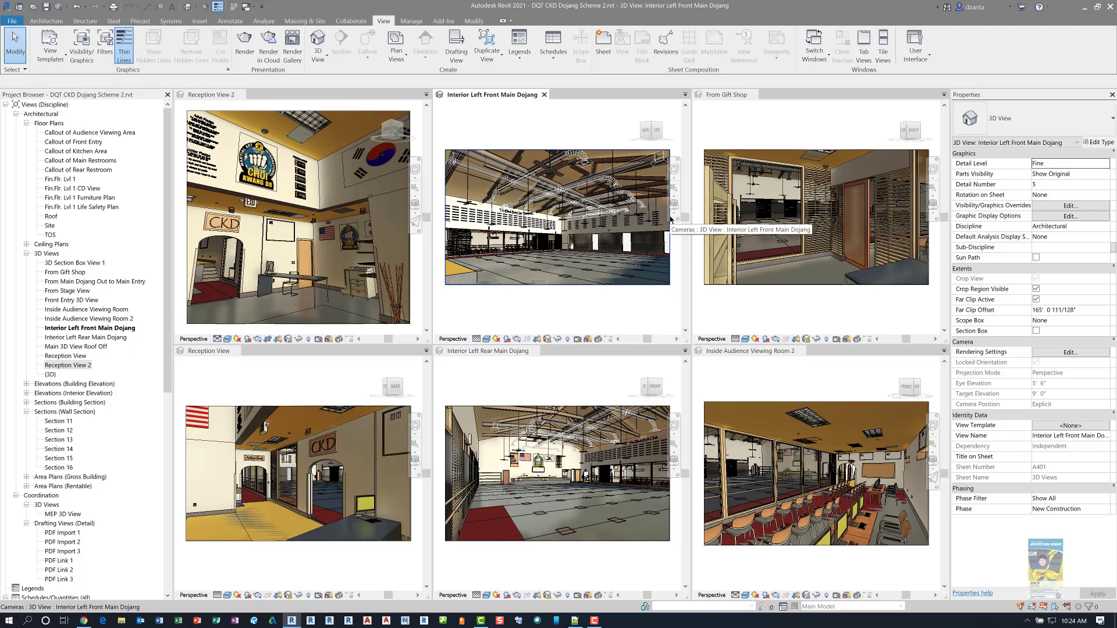
# Step: Close Interior Left Front, Interior Left Rear, From Gift Shop and the original Reception View, then activate Reception View 2
pyautogui.click(544, 95)
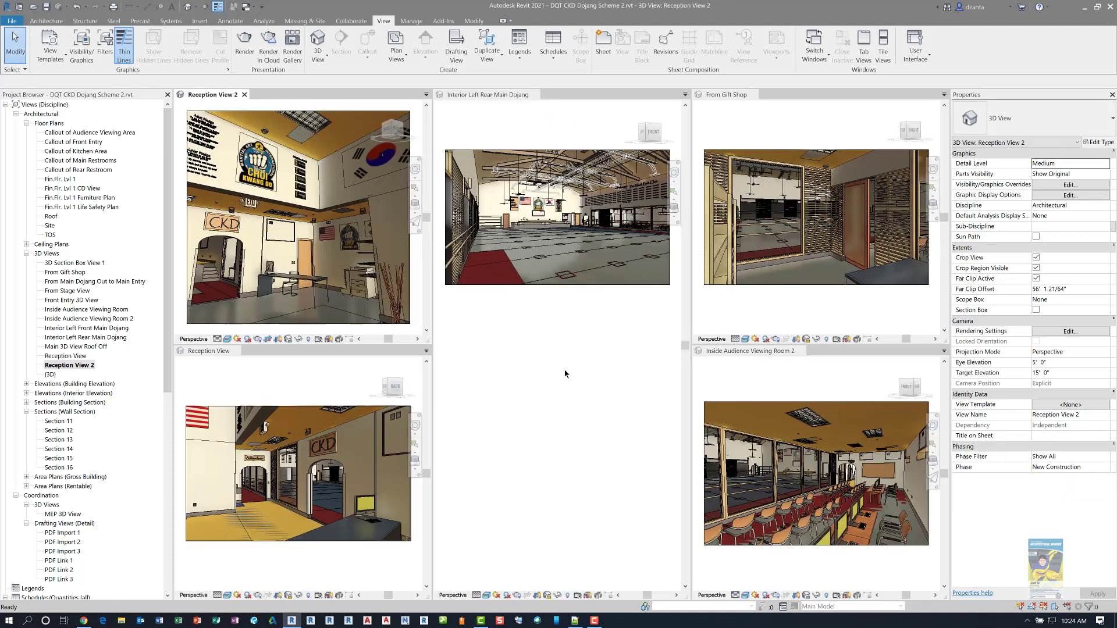
pyautogui.click(565, 371)
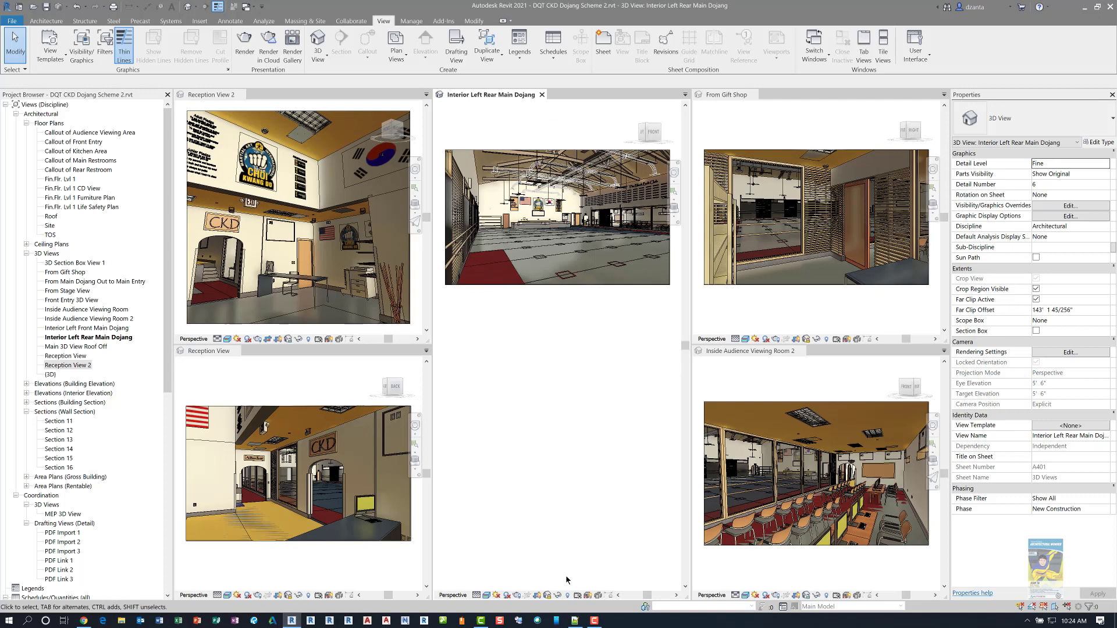
pyautogui.click(541, 95)
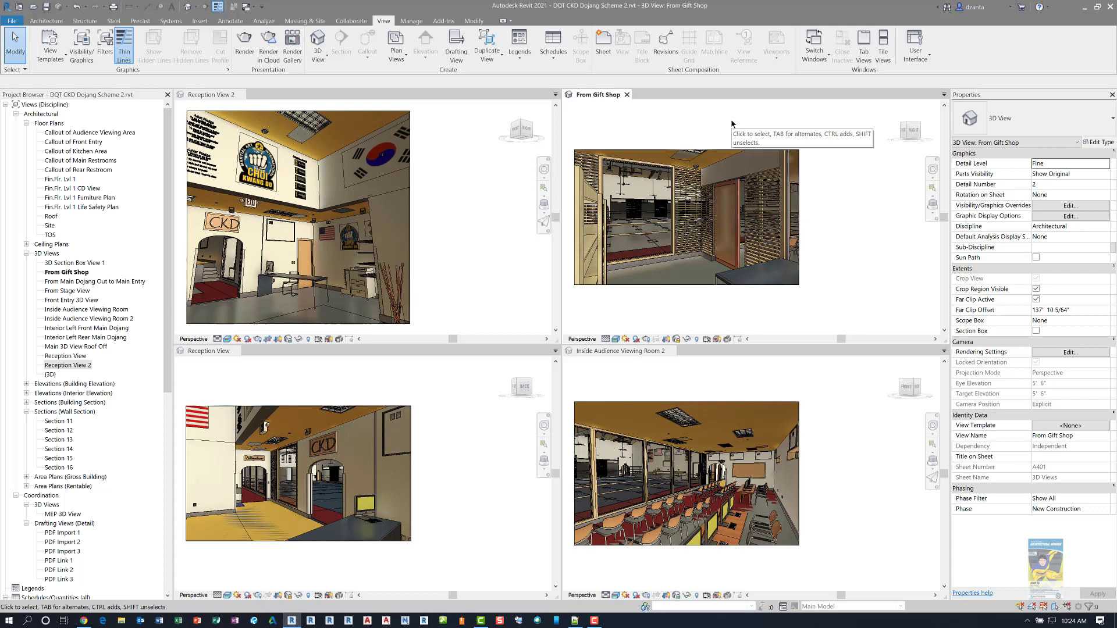
pyautogui.click(627, 95)
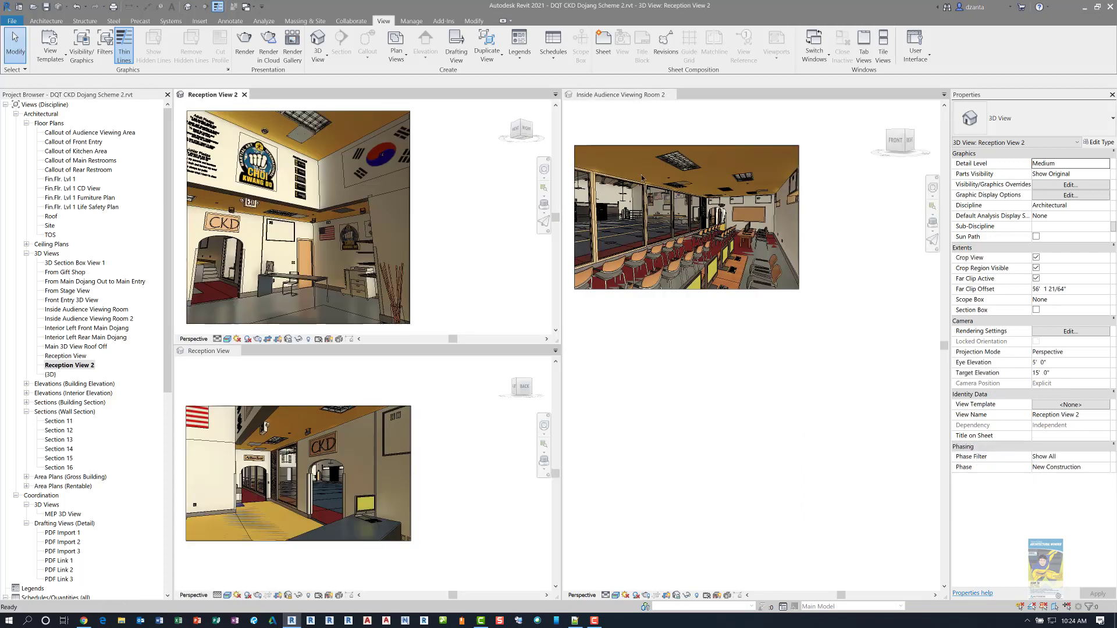
pyautogui.click(700, 395)
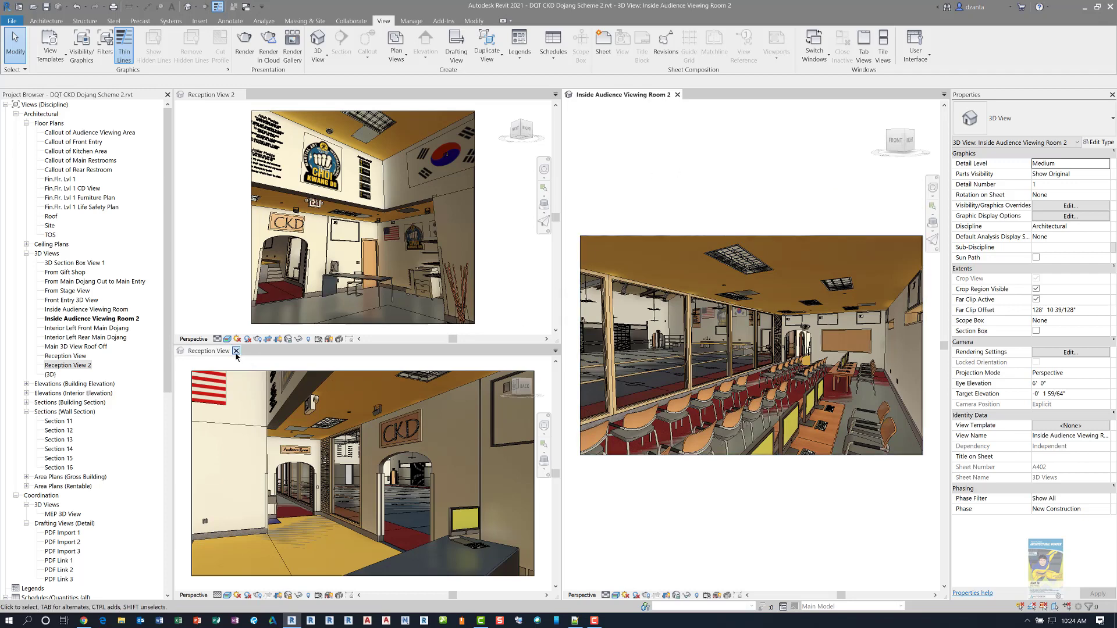
pyautogui.click(237, 351)
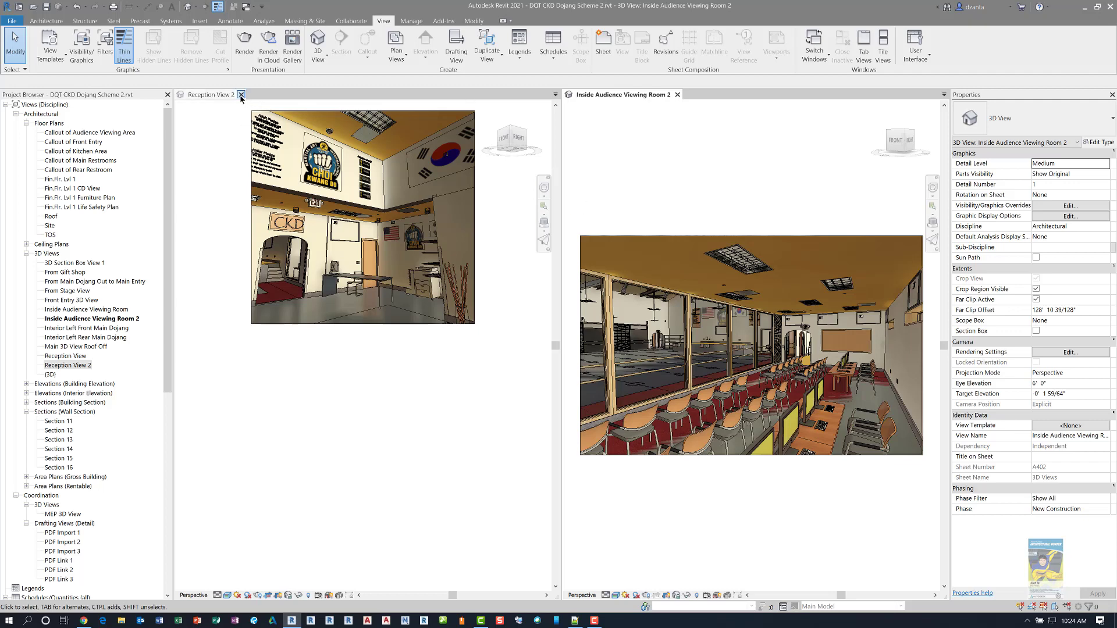
pyautogui.click(256, 114)
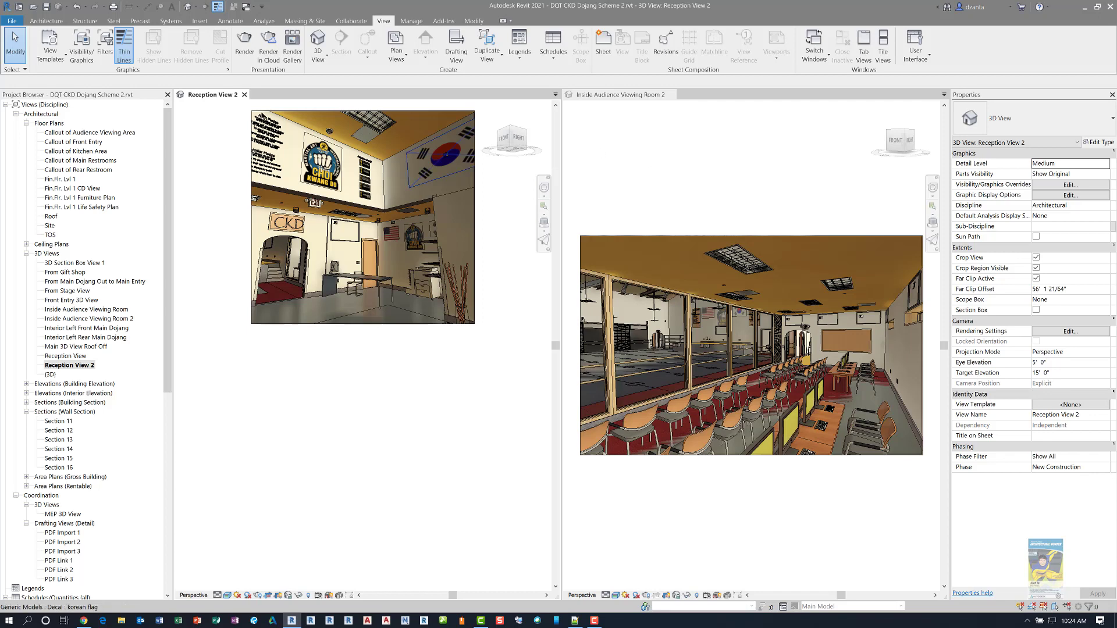
# Step: Close Reception View 2 and reset the audience-room camera's crop boundary to the screen
pyautogui.click(244, 95)
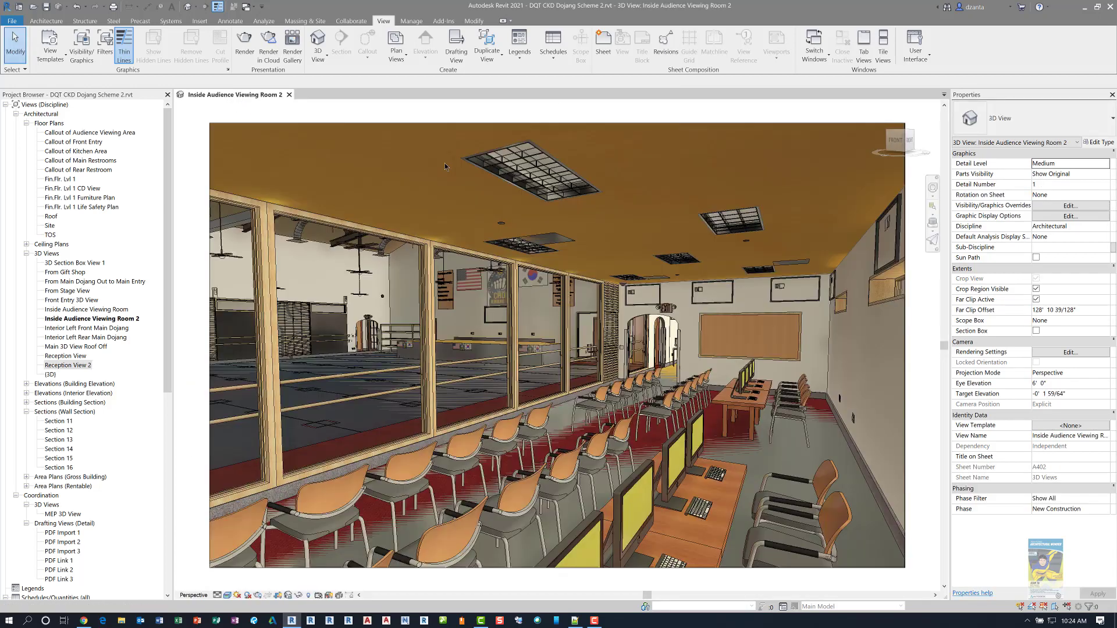
pyautogui.click(674, 123)
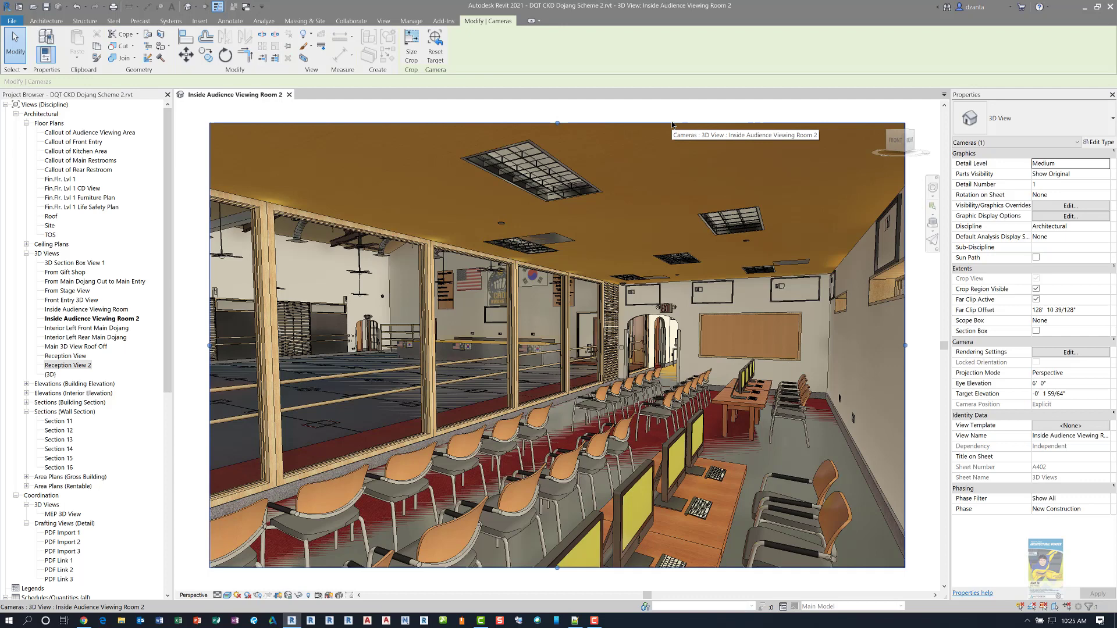
pyautogui.rightClick(673, 125)
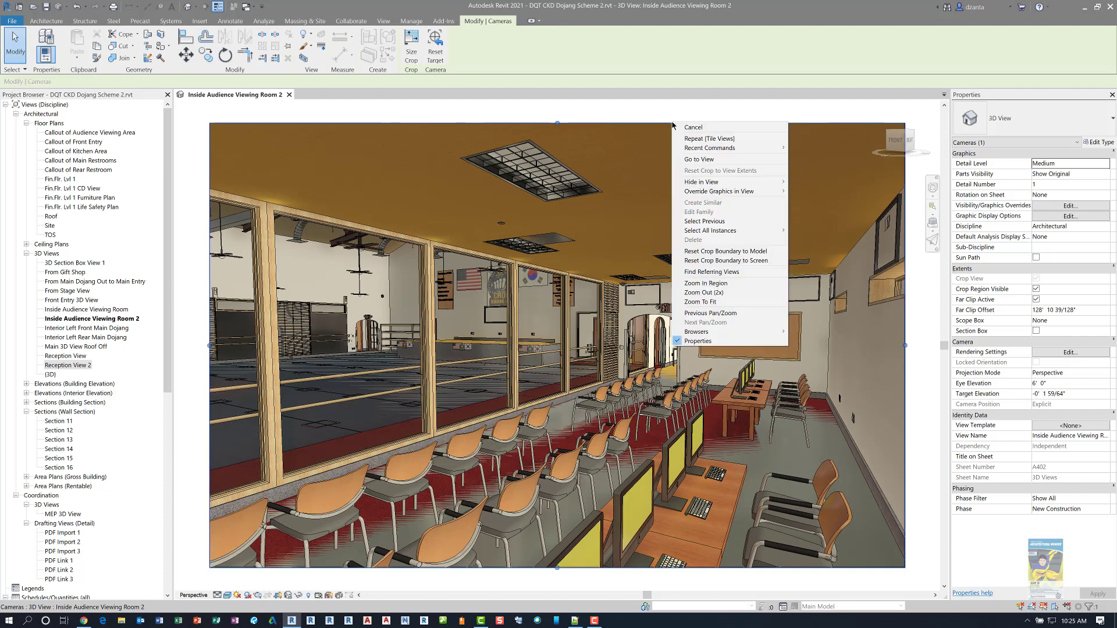
pyautogui.click(725, 261)
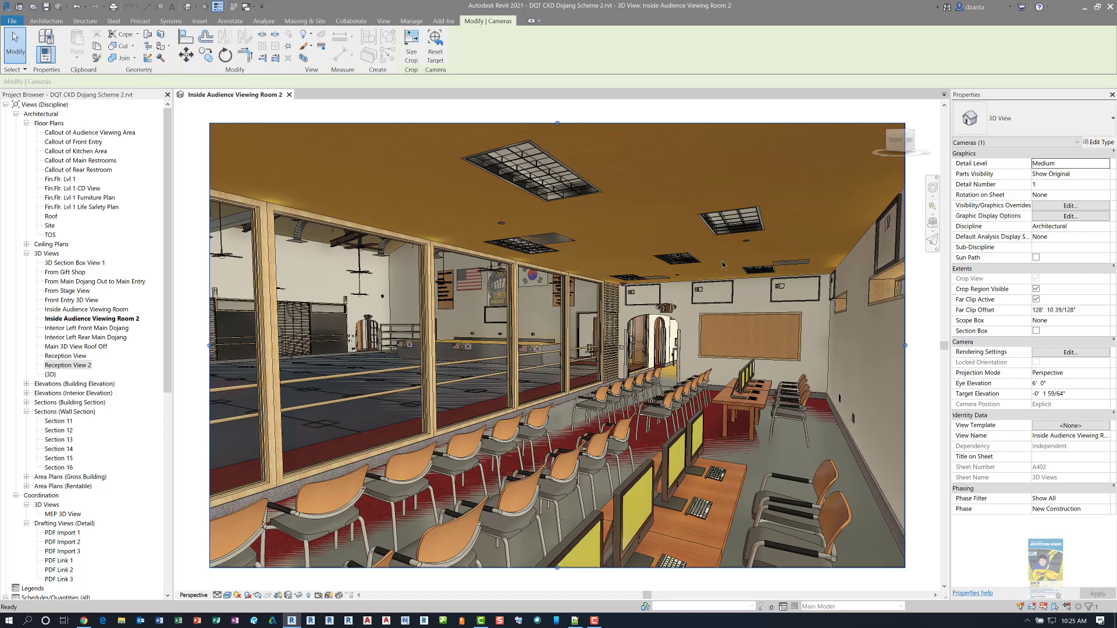
# Step: Deselect the crop region and fly forward down the audience room past the chairs and monitor tables
pyautogui.press('Escape')
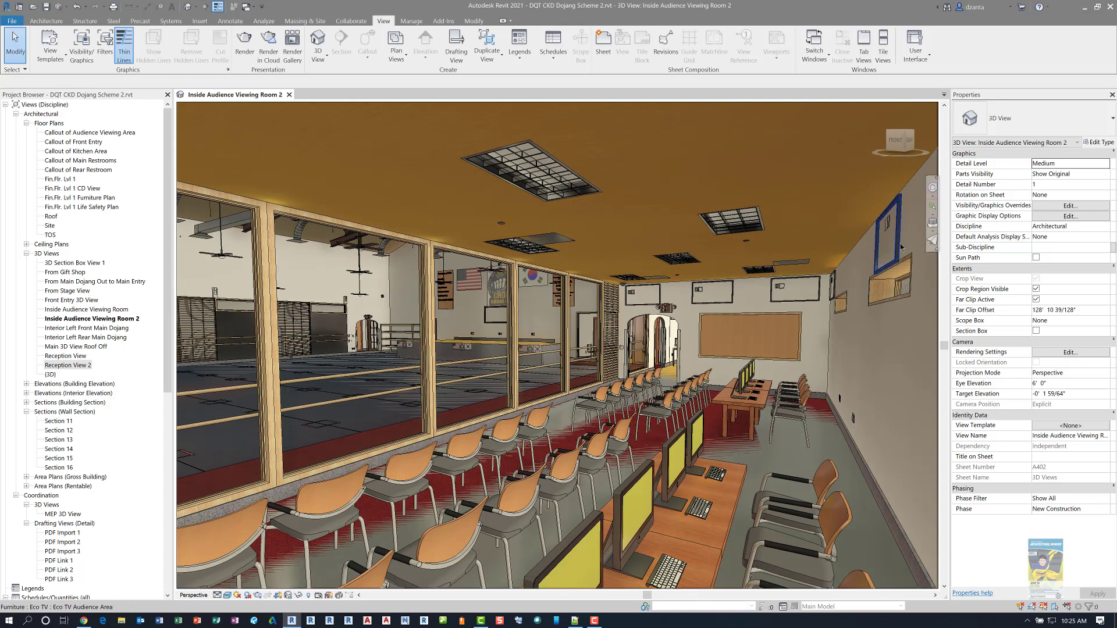
pyautogui.click(931, 241)
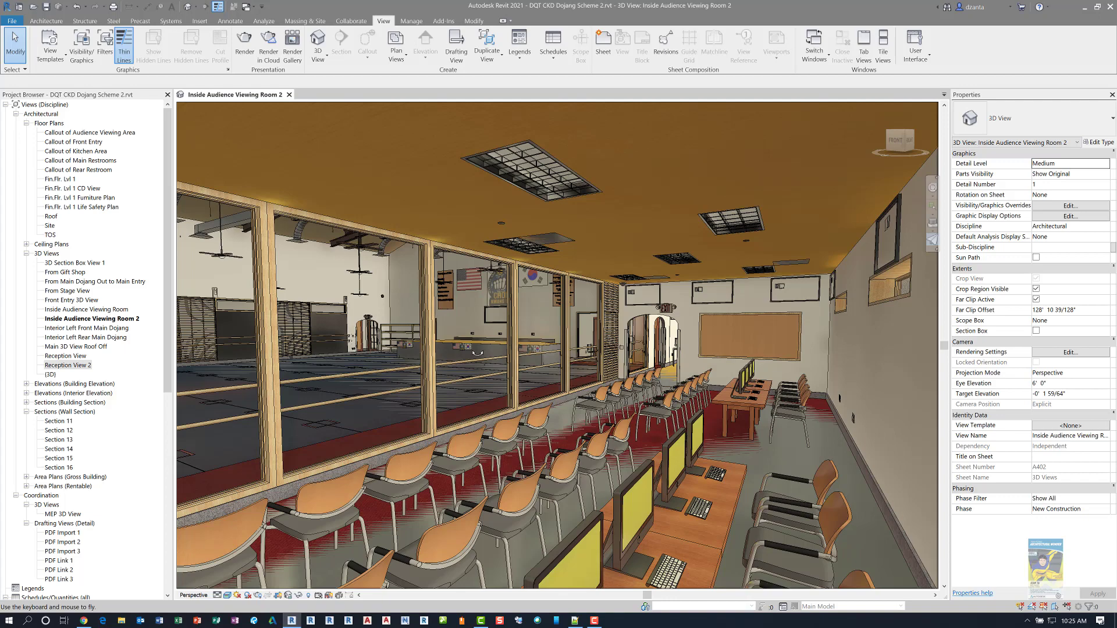
pyautogui.press('Up')
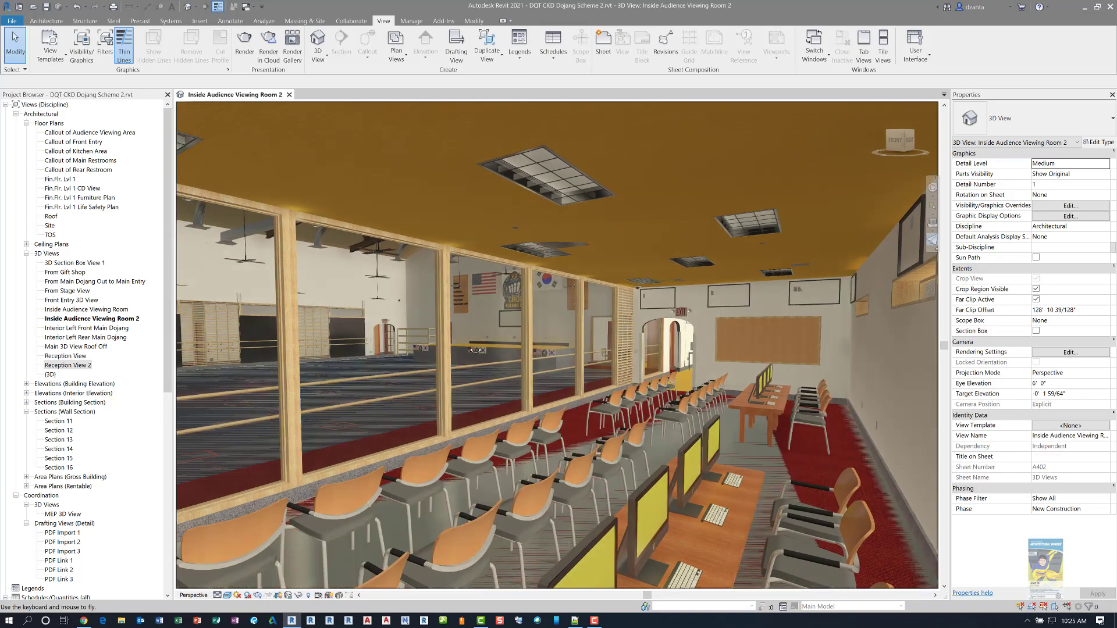
pyautogui.press('Up')
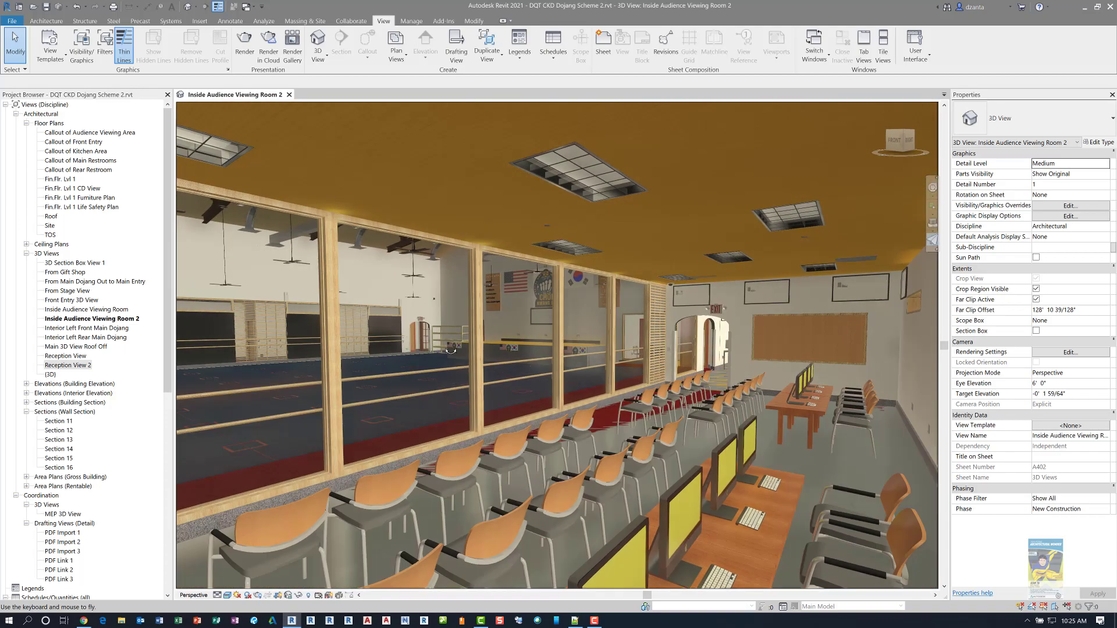
pyautogui.press('Up')
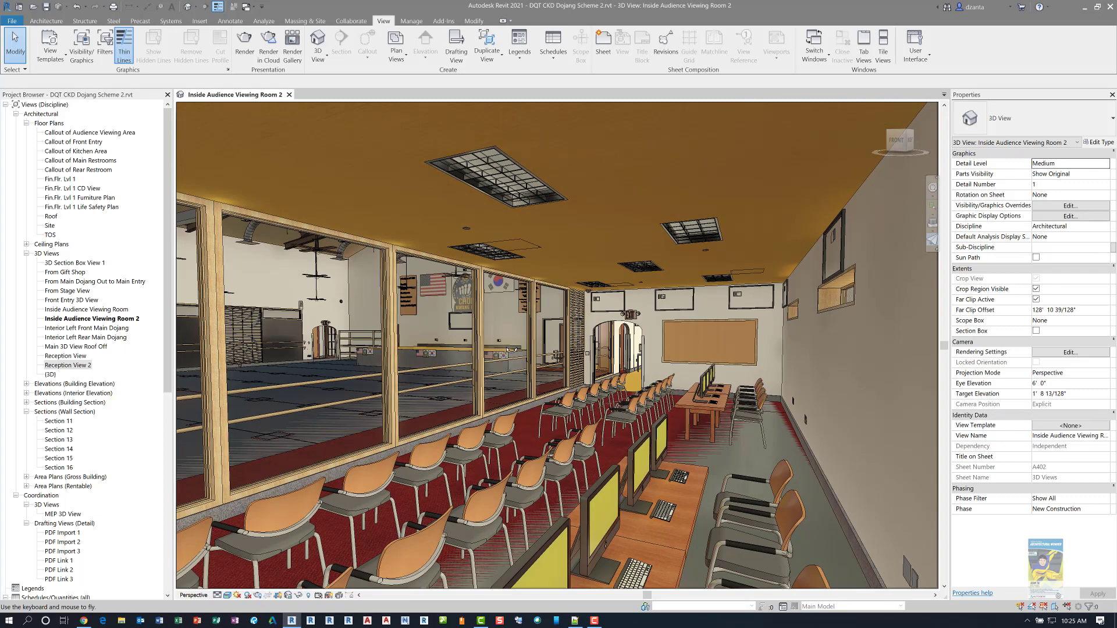
pyautogui.press('Up')
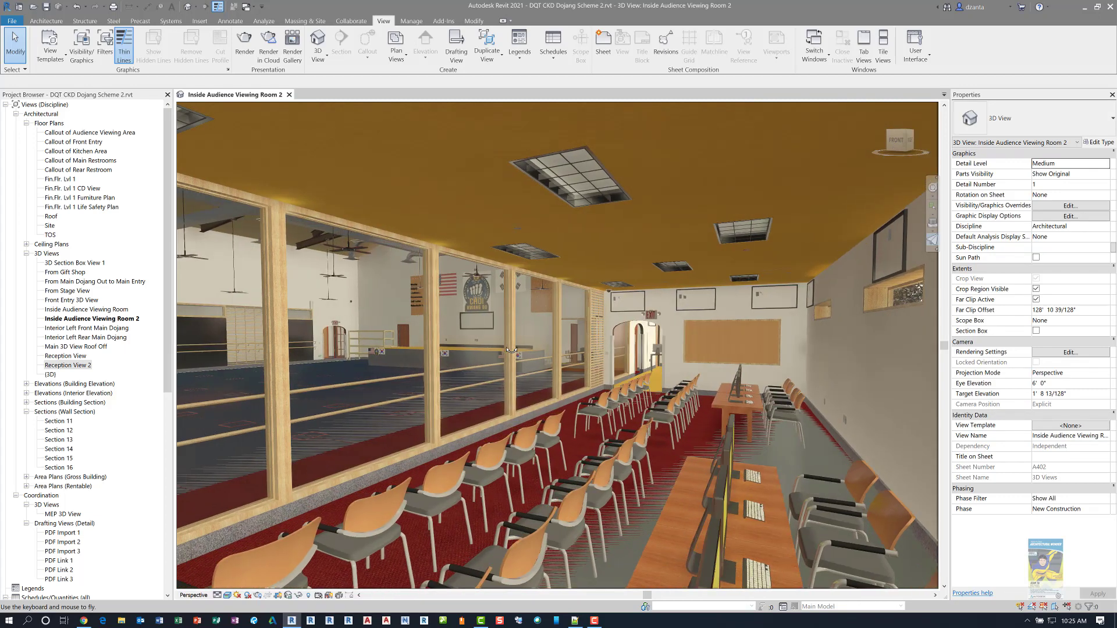
pyautogui.press('Up')
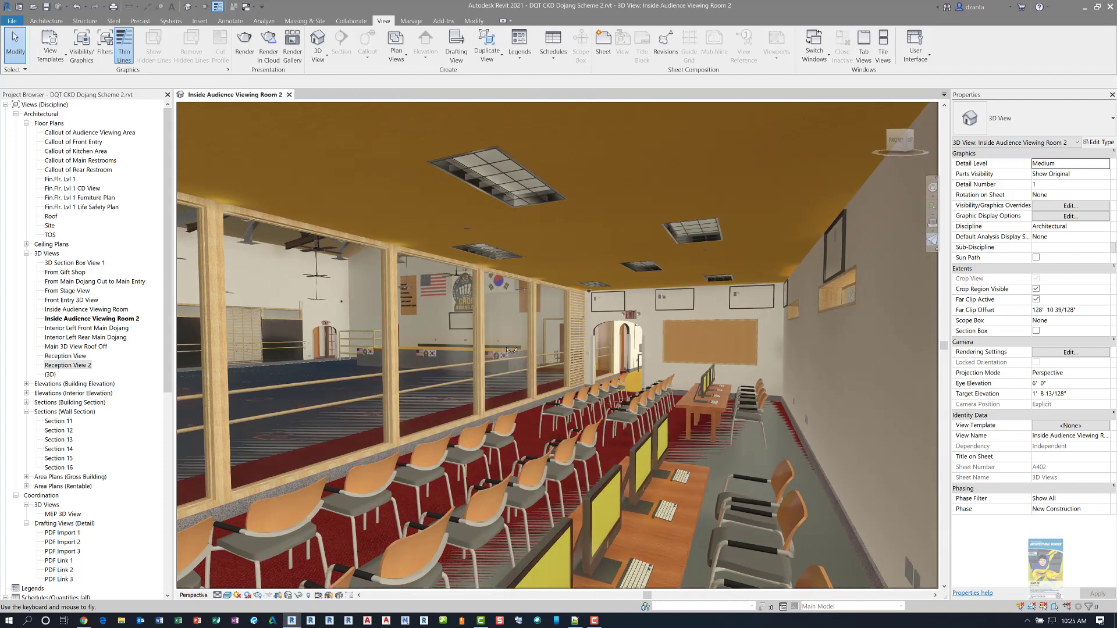
pyautogui.press('Up')
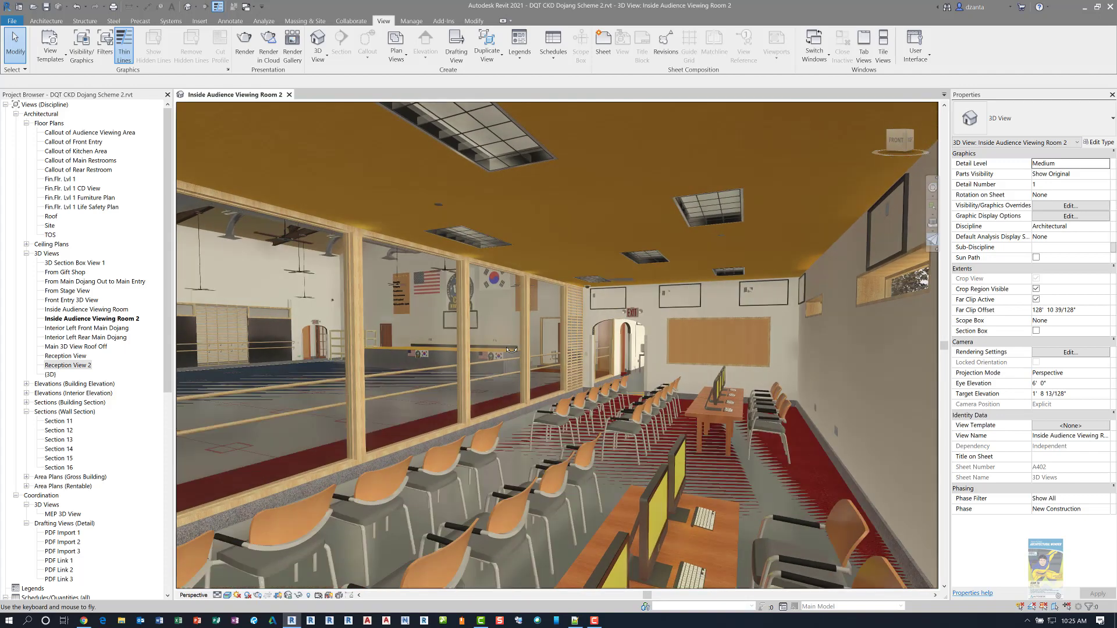
pyautogui.press('Down')
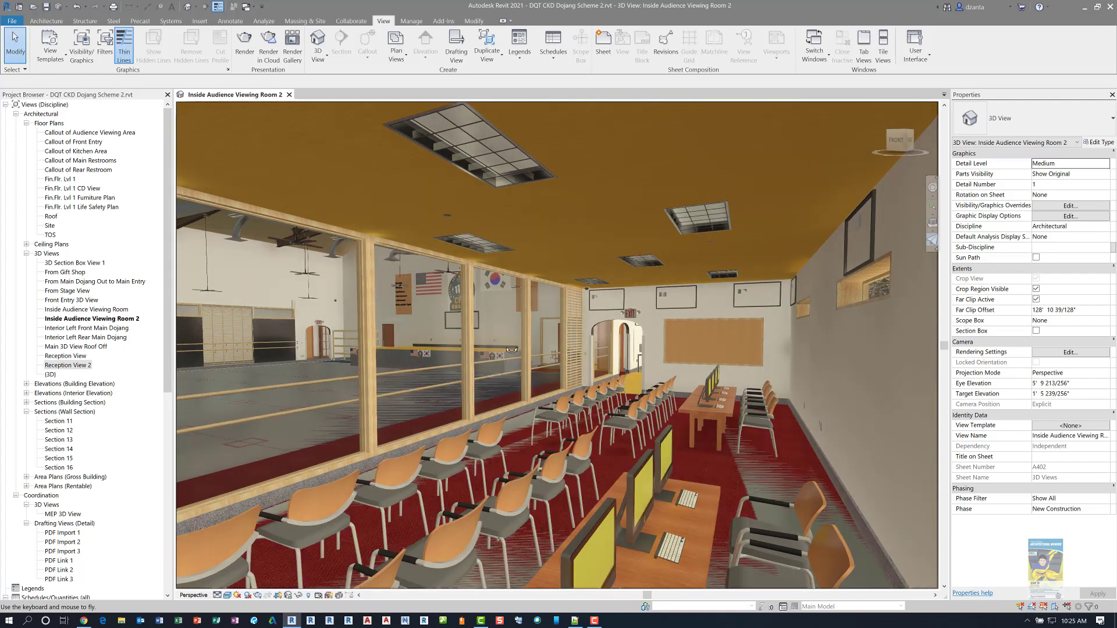
pyautogui.press('Up')
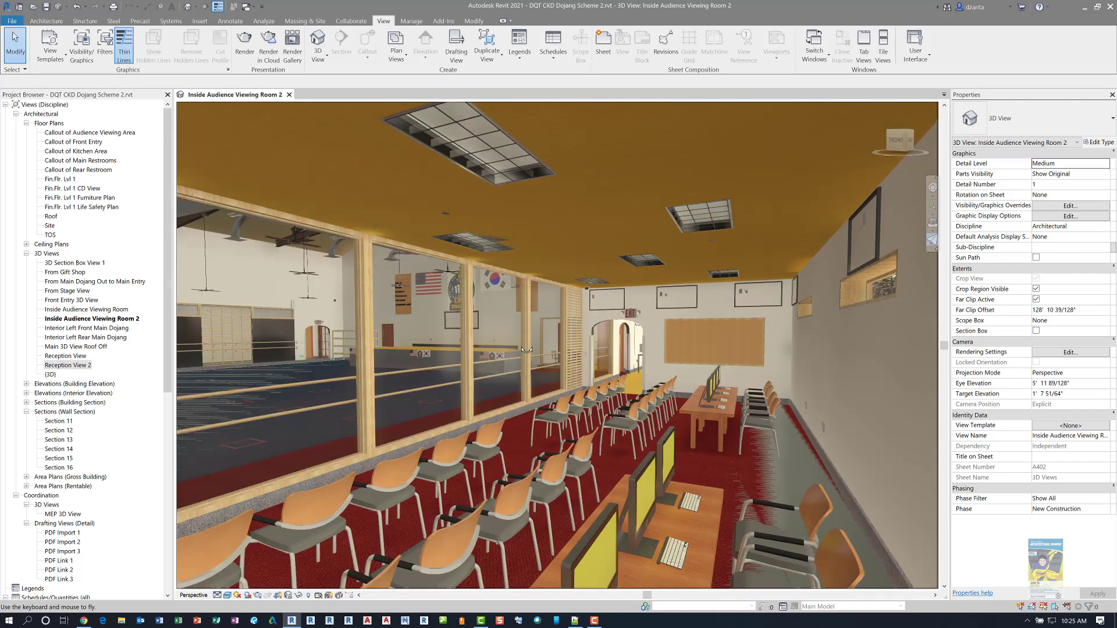
pyautogui.press('Up')
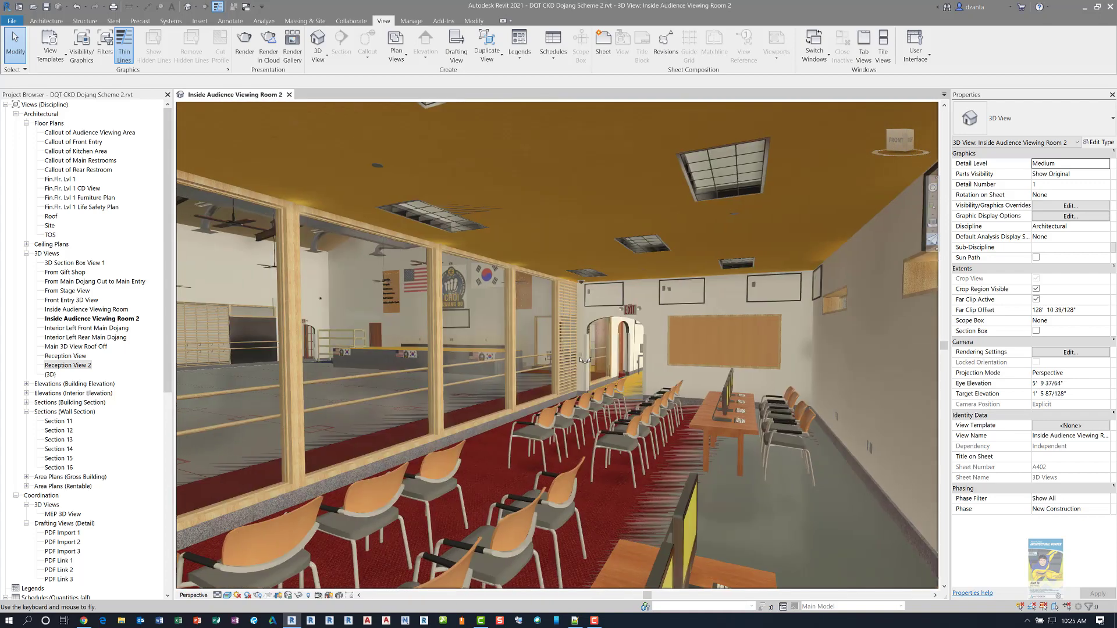
# Step: Fly through the arched doorway past the reception desk and turn left to face the glass-walled office
pyautogui.press('Up')
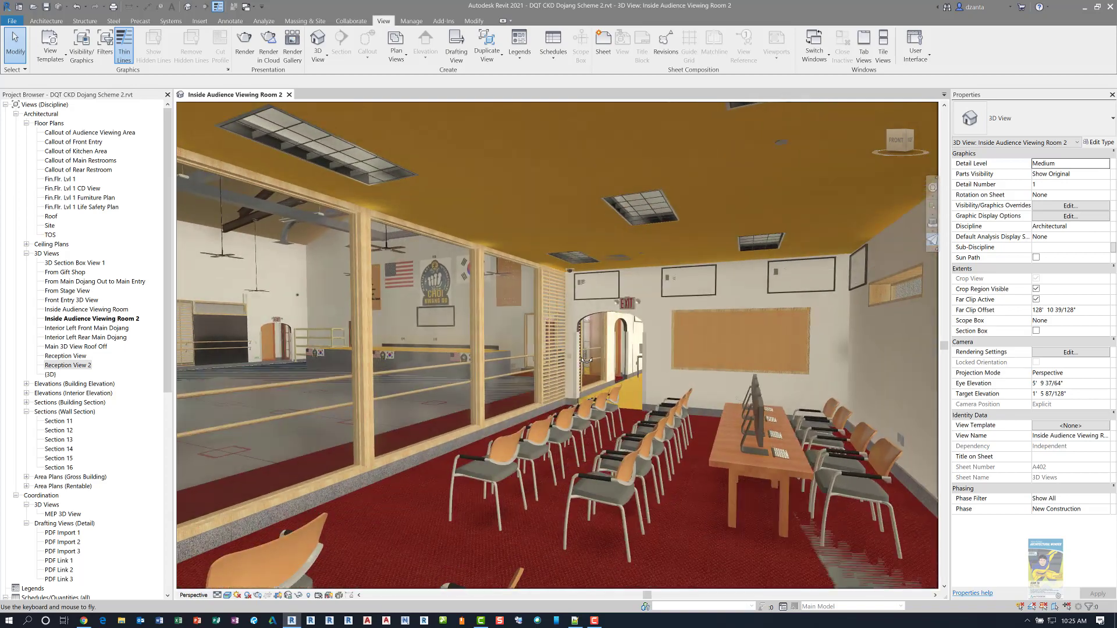
pyautogui.press('Up')
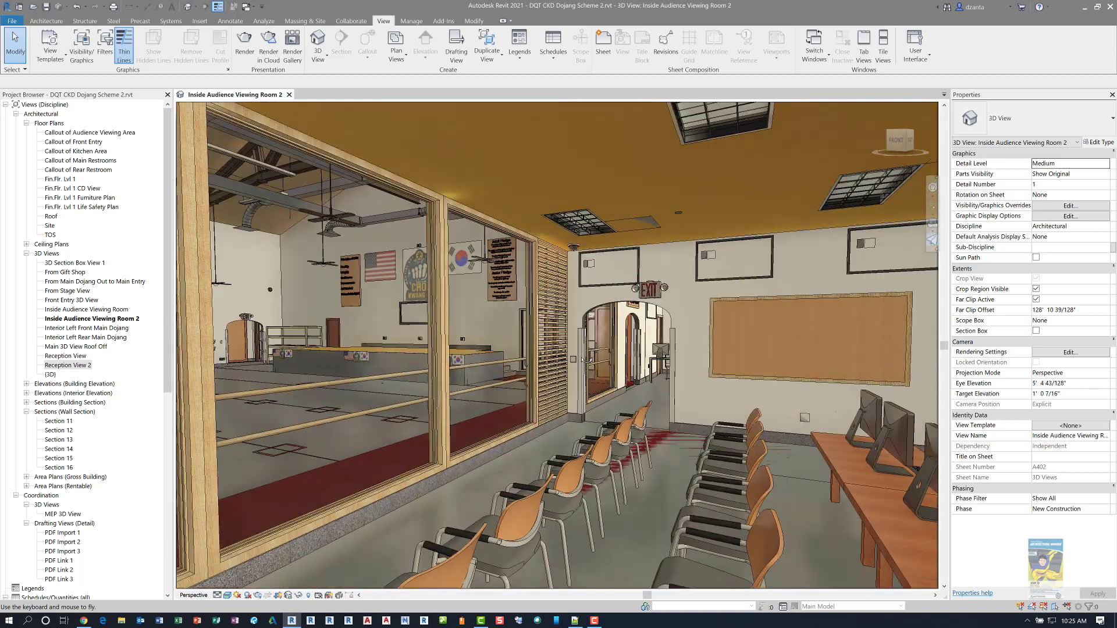
pyautogui.press('Up')
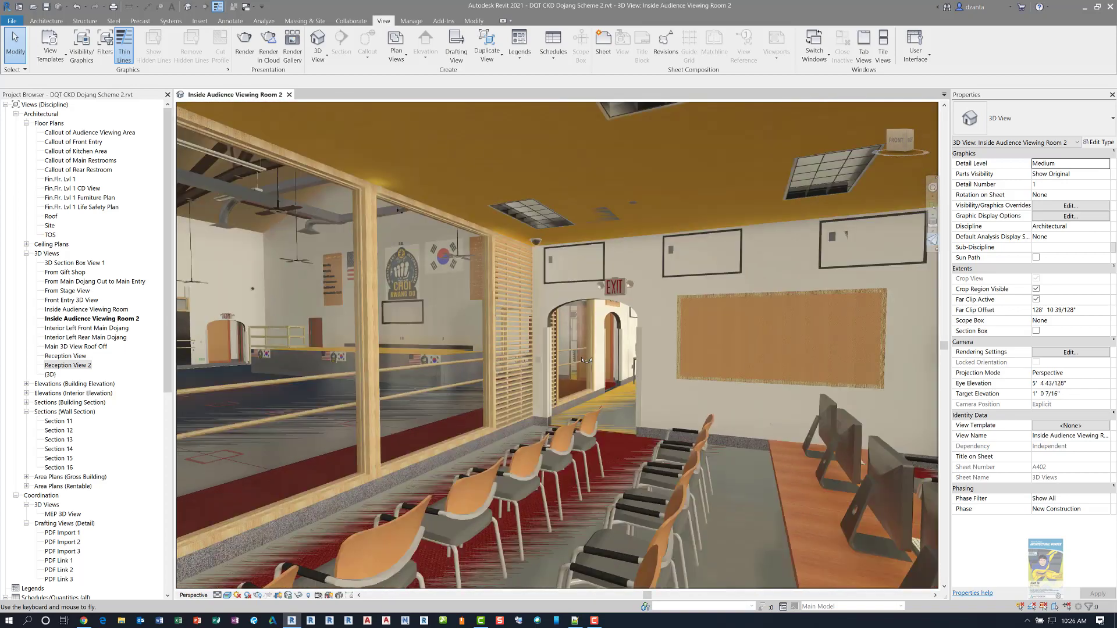
pyautogui.press('Up')
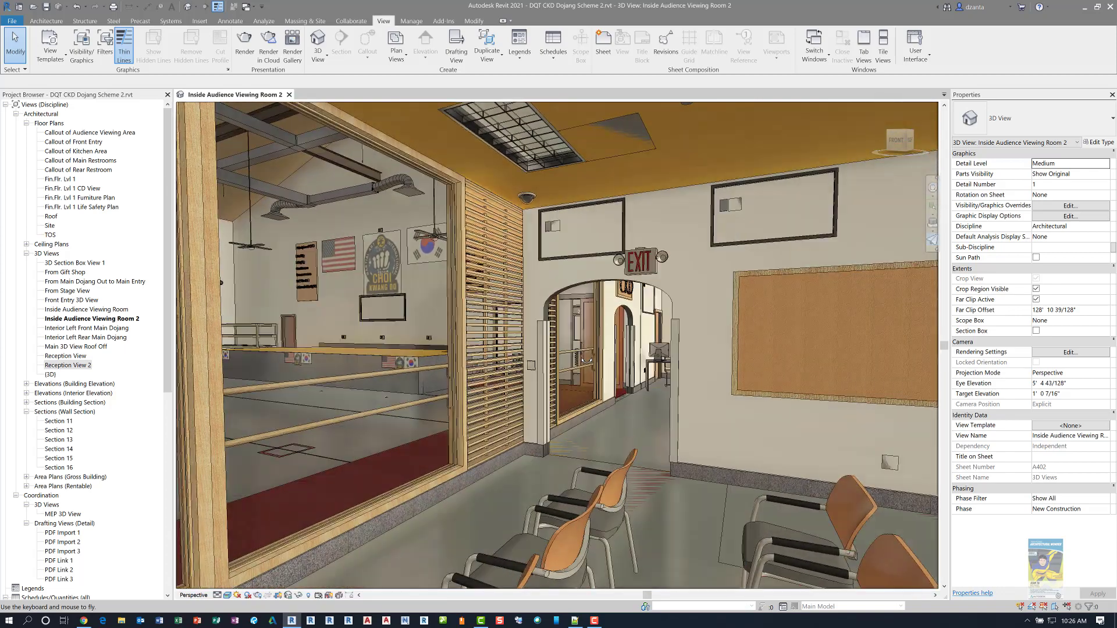
pyautogui.press('Up')
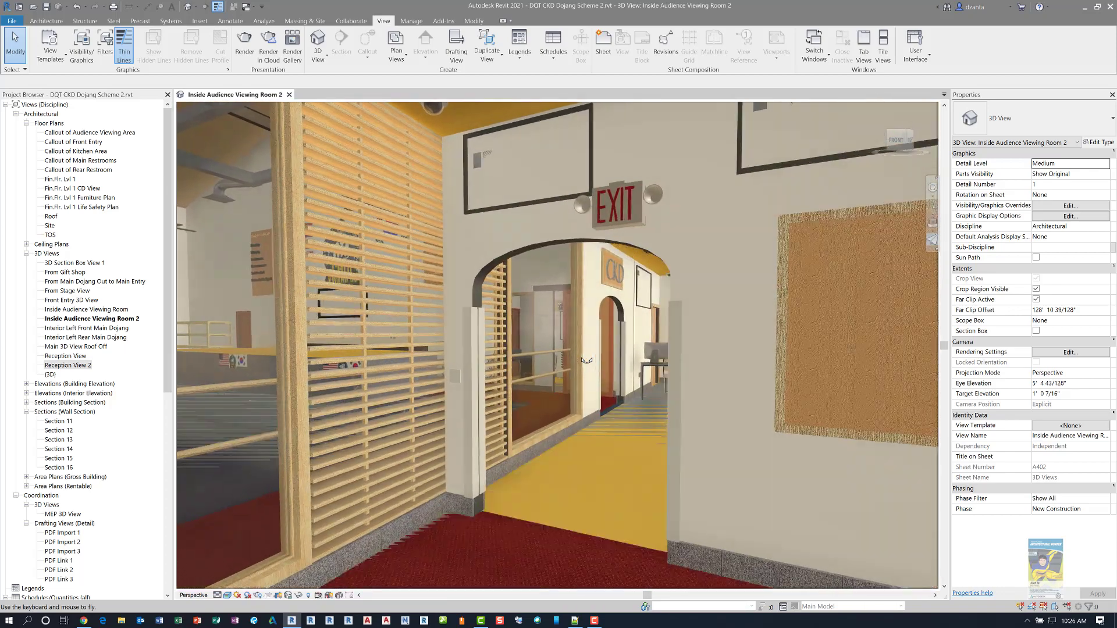
pyautogui.press('Up')
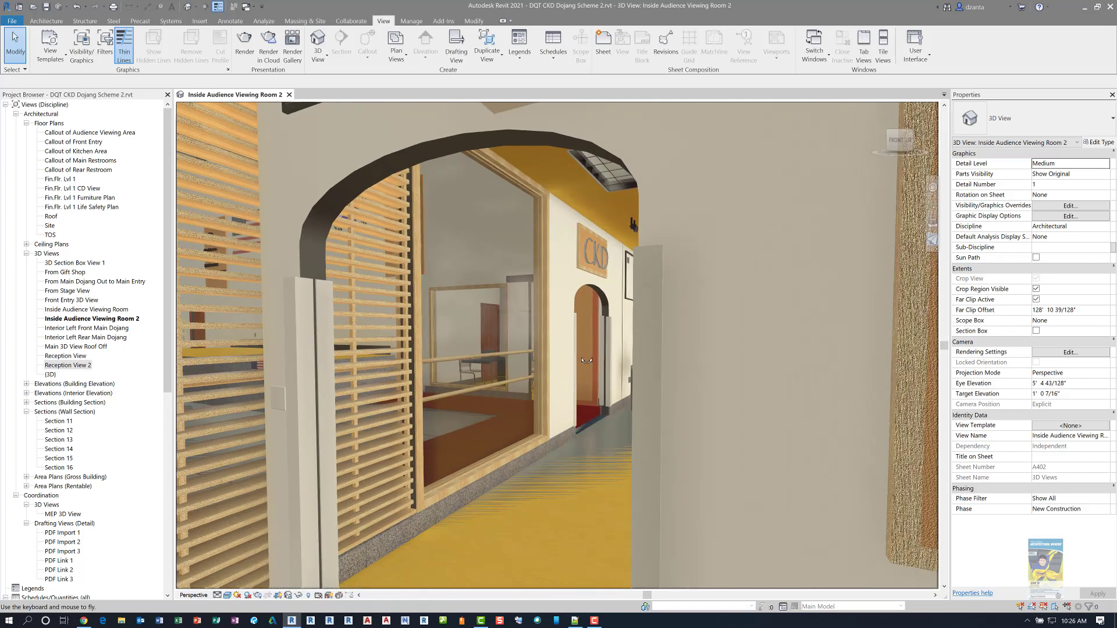
pyautogui.press('Up')
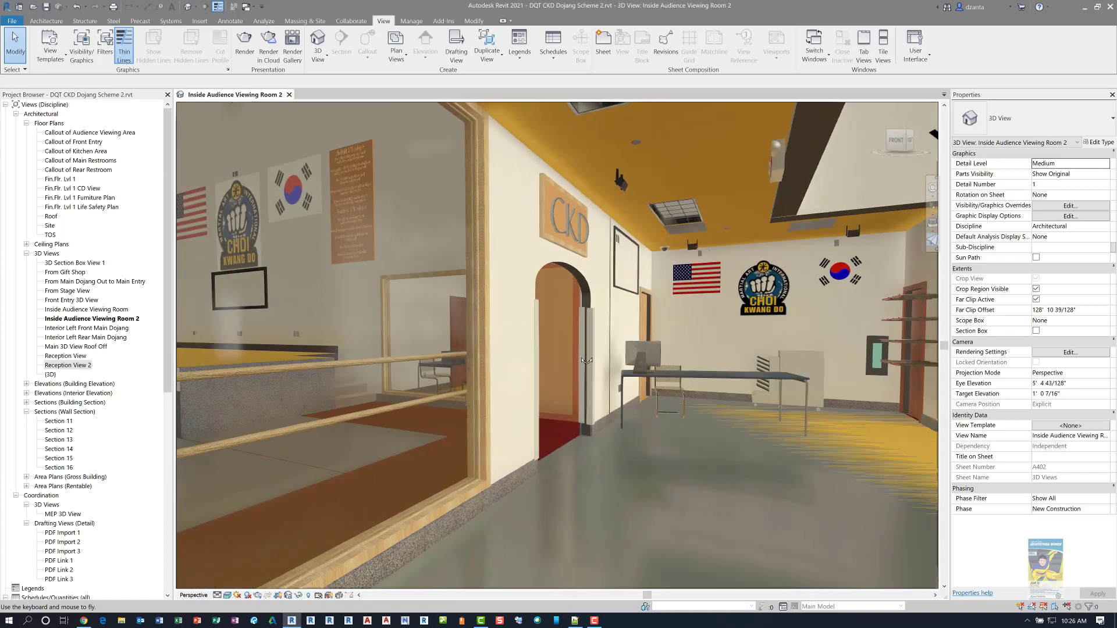
pyautogui.press('Up')
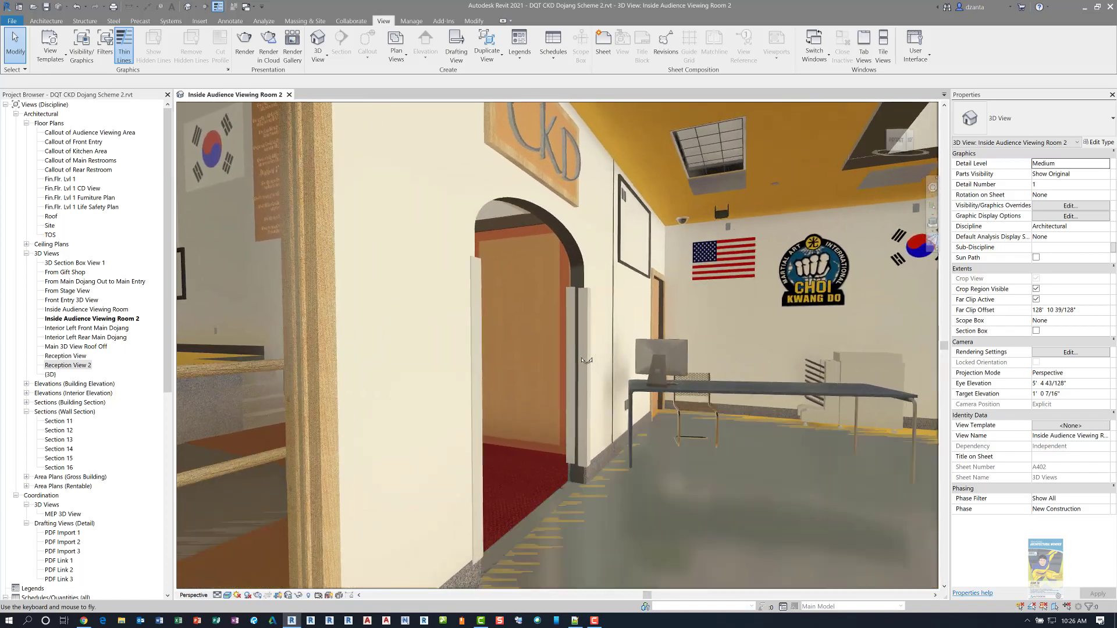
pyautogui.press('Up')
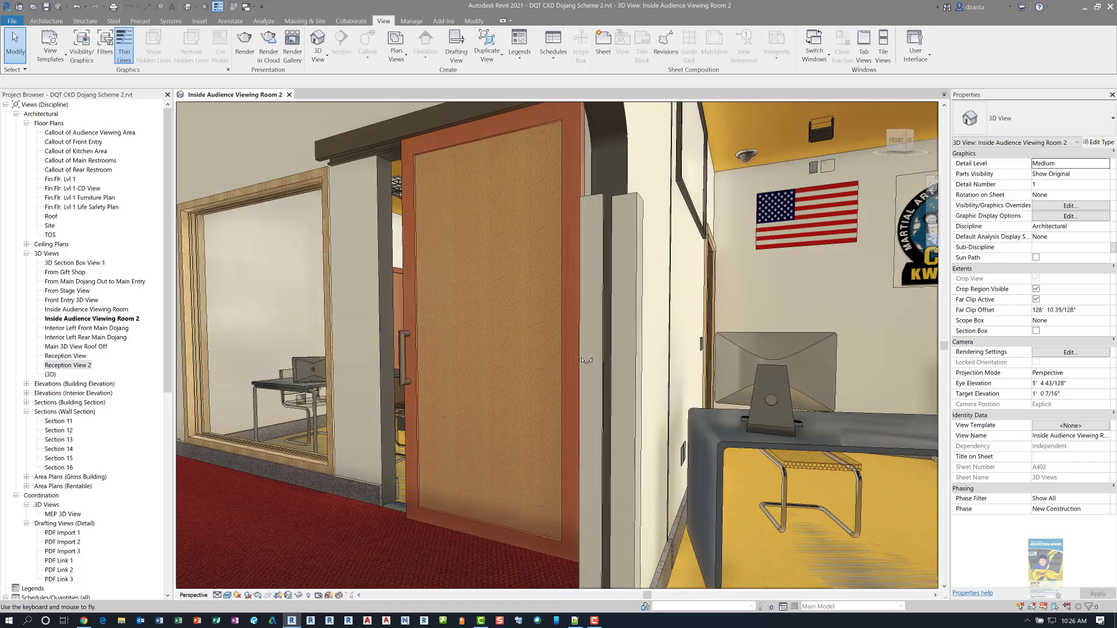
pyautogui.press('Left')
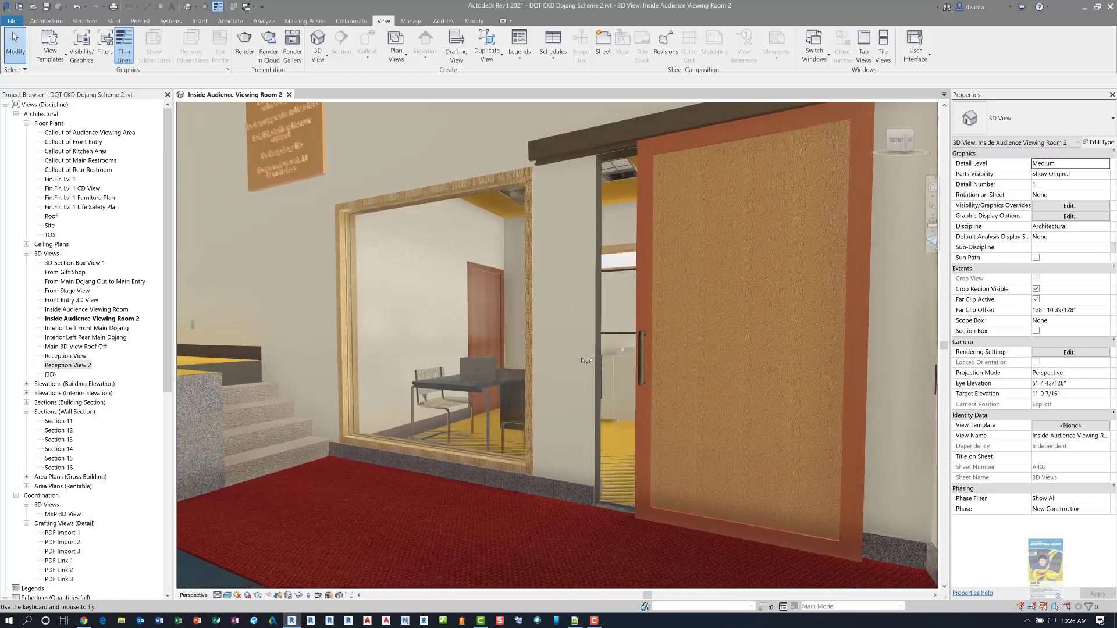
pyautogui.press('Up')
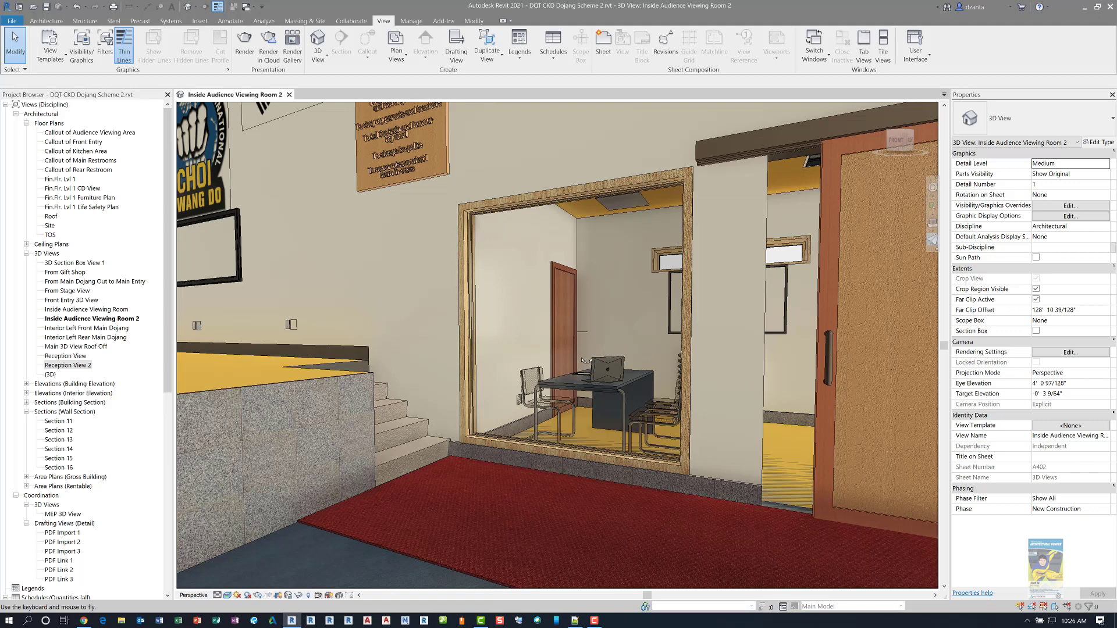
# Step: Turn toward the flag wall, tilt up, back away and strafe left to face the blue-mat training floor
pyautogui.press('Left')
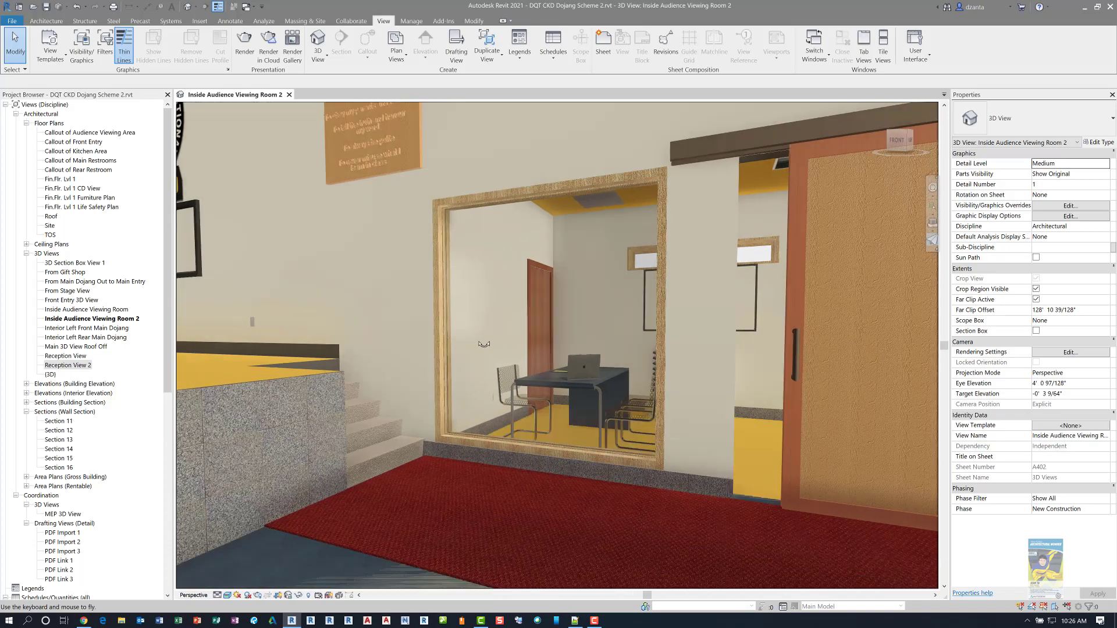
pyautogui.press('Left')
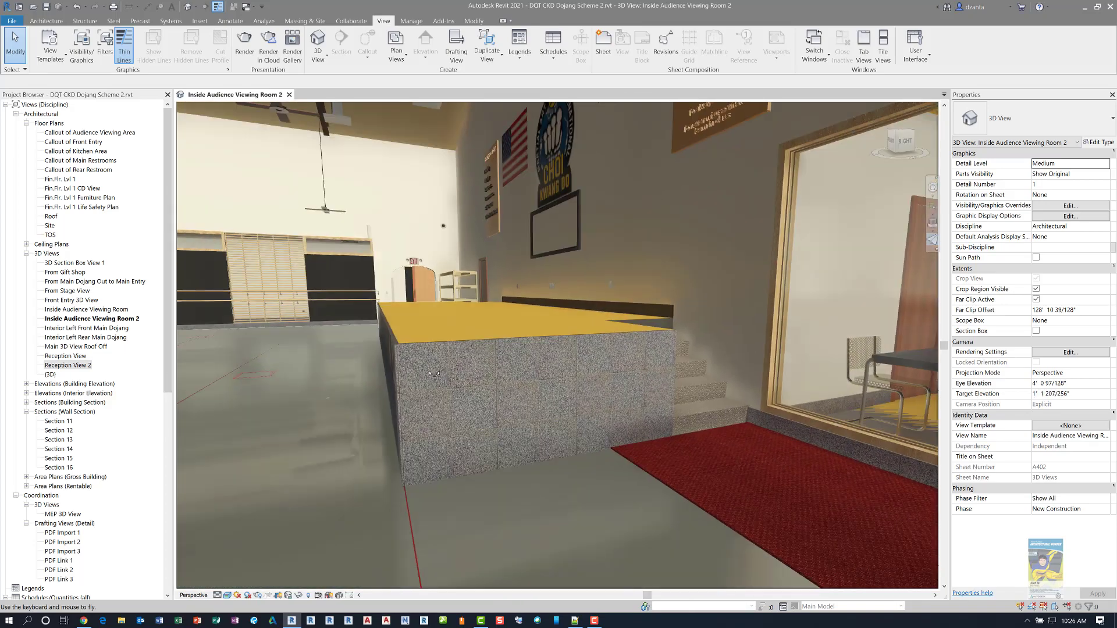
pyautogui.moveTo(433, 373); pyautogui.dragTo(426, 286)
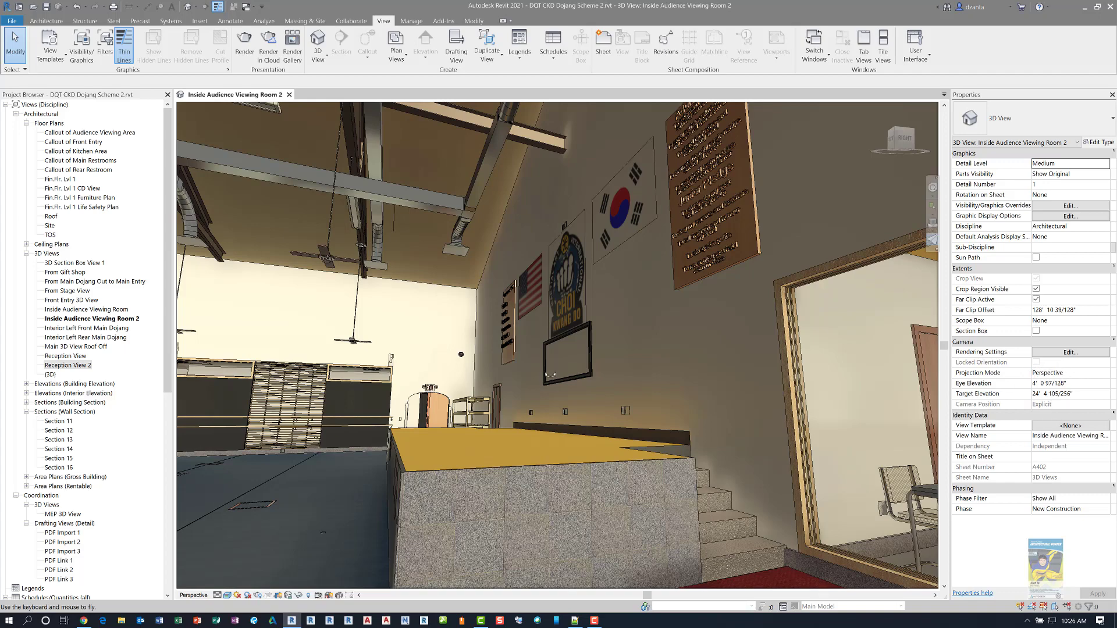
pyautogui.press('s')
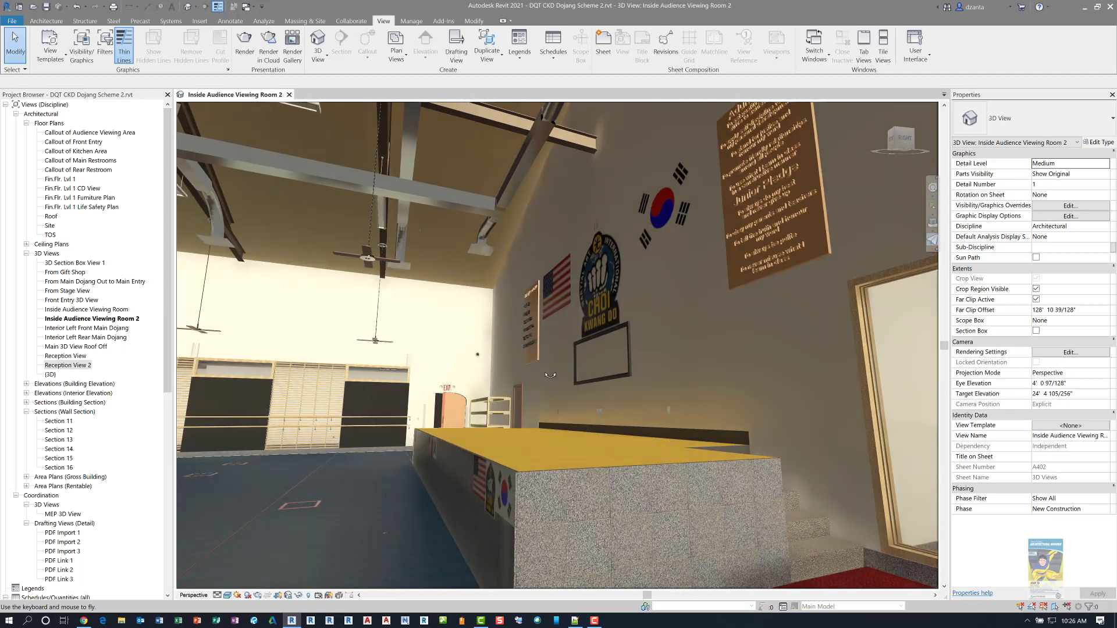
pyautogui.press('a')
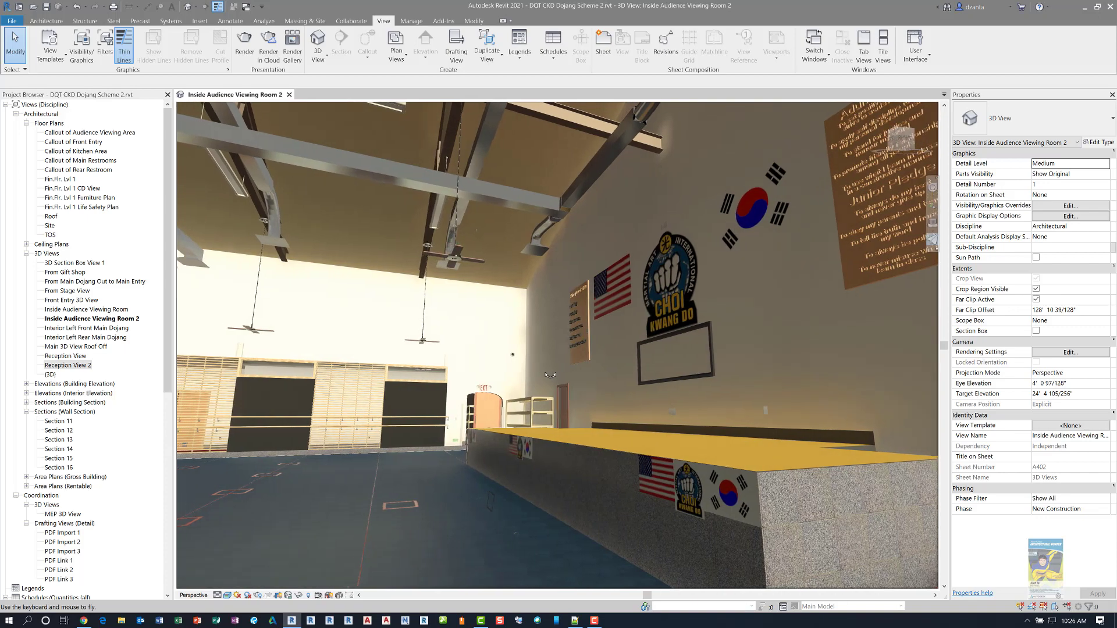
pyautogui.press('a')
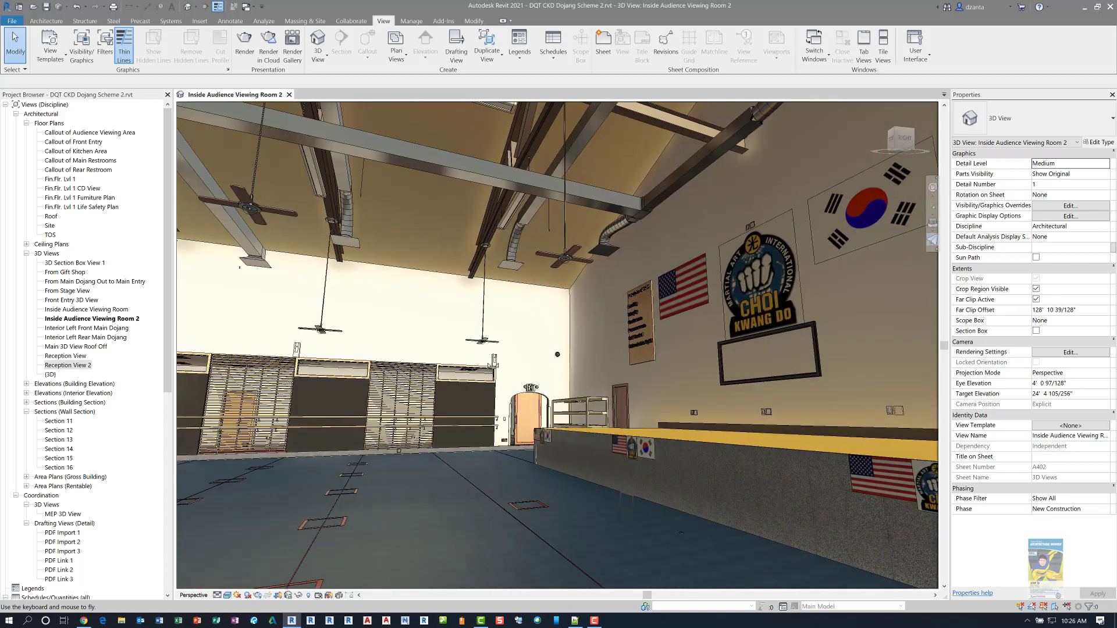
pyautogui.moveTo(493, 367); pyautogui.dragTo(444, 325)
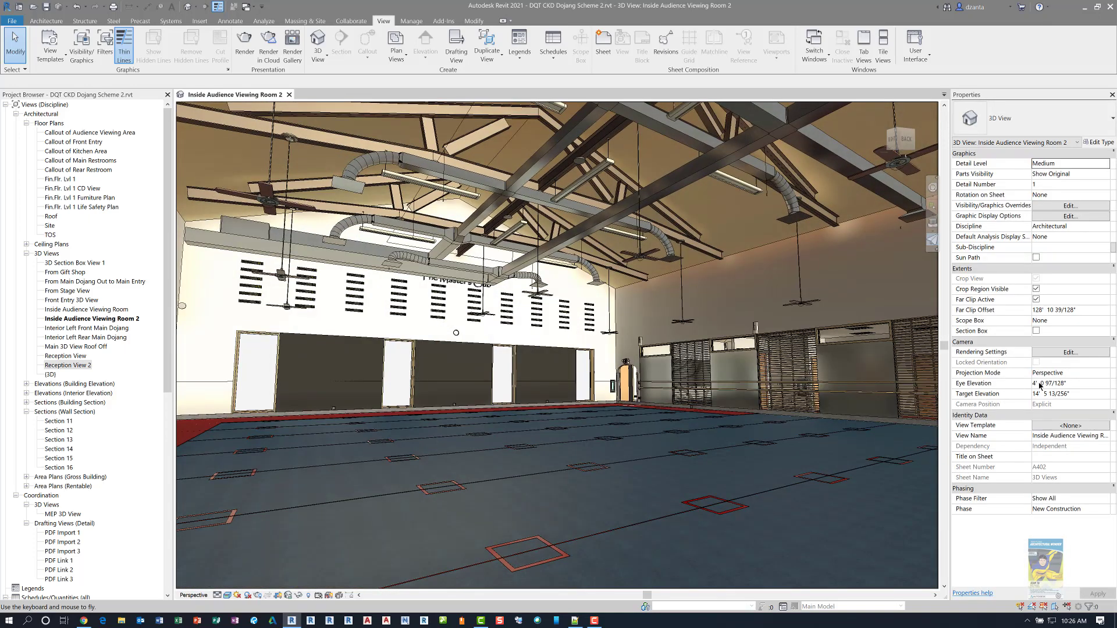
# Step: Enter 6' 0" as the camera's Eye Elevation in the Properties palette
pyautogui.click(1079, 384)
pyautogui.write('6\' 0"')
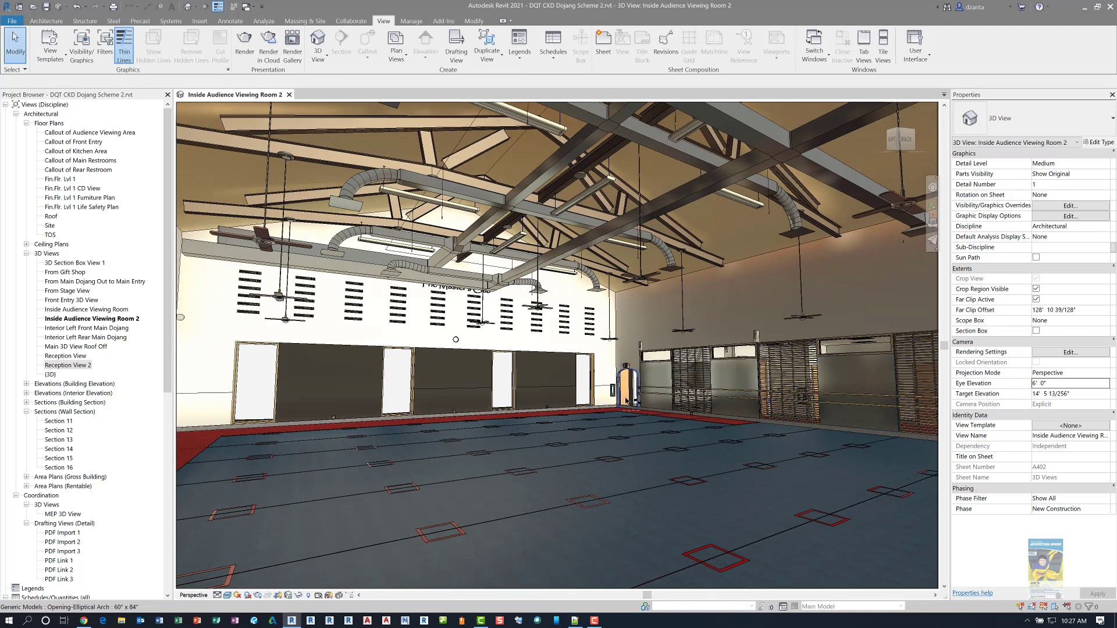
# Step: Fly forward and upward over the dojang floor, turning toward the far wall and its arched doorway
pyautogui.click(932, 240)
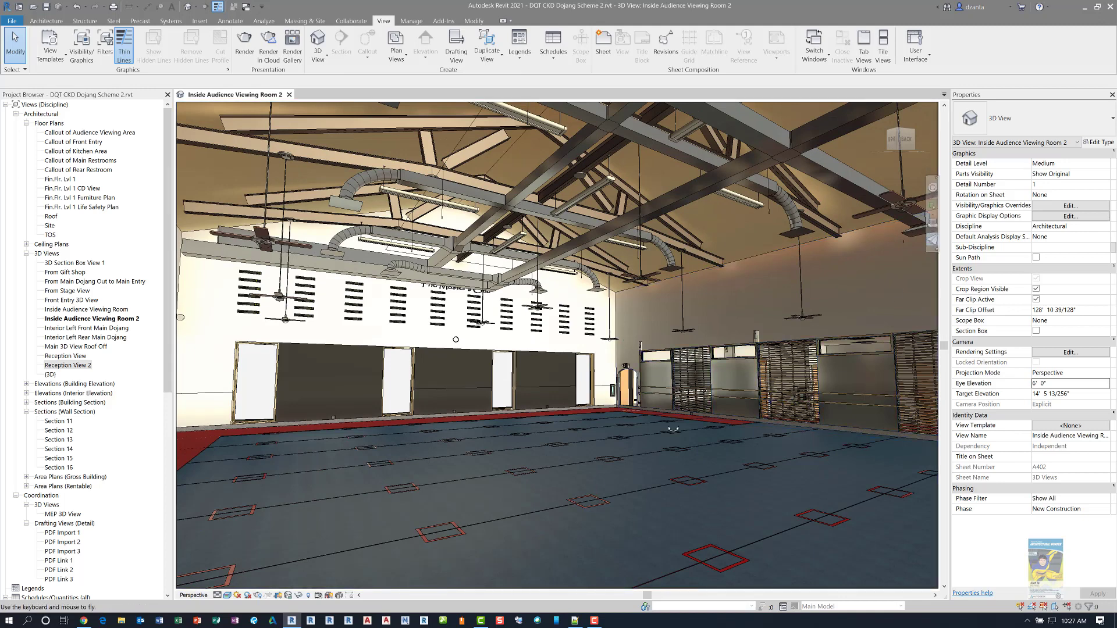
pyautogui.press('w')
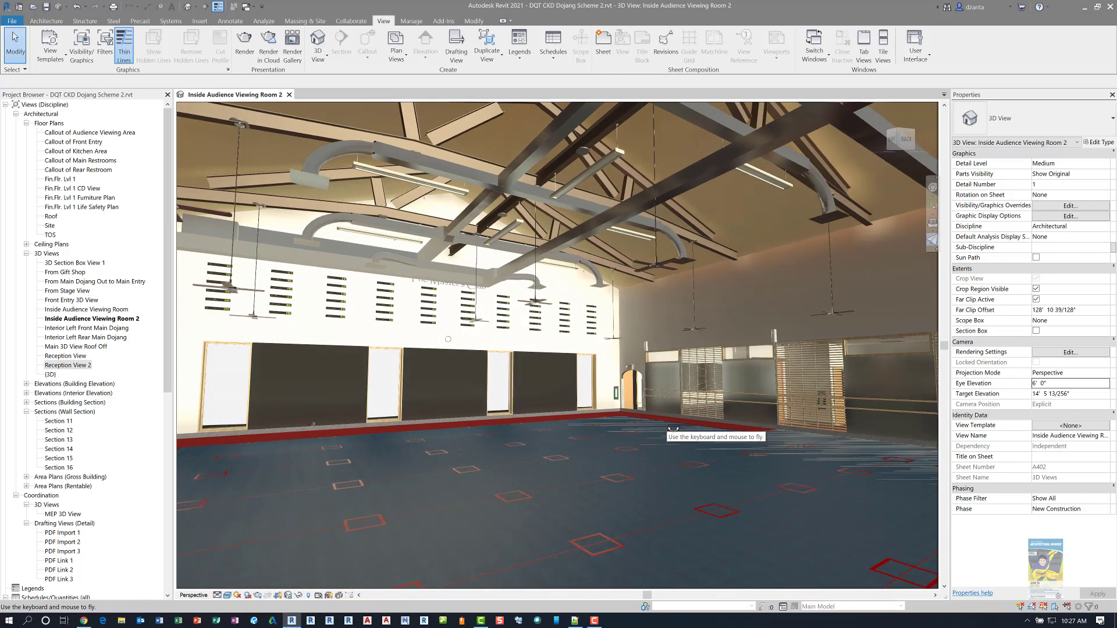
pyautogui.press('e')
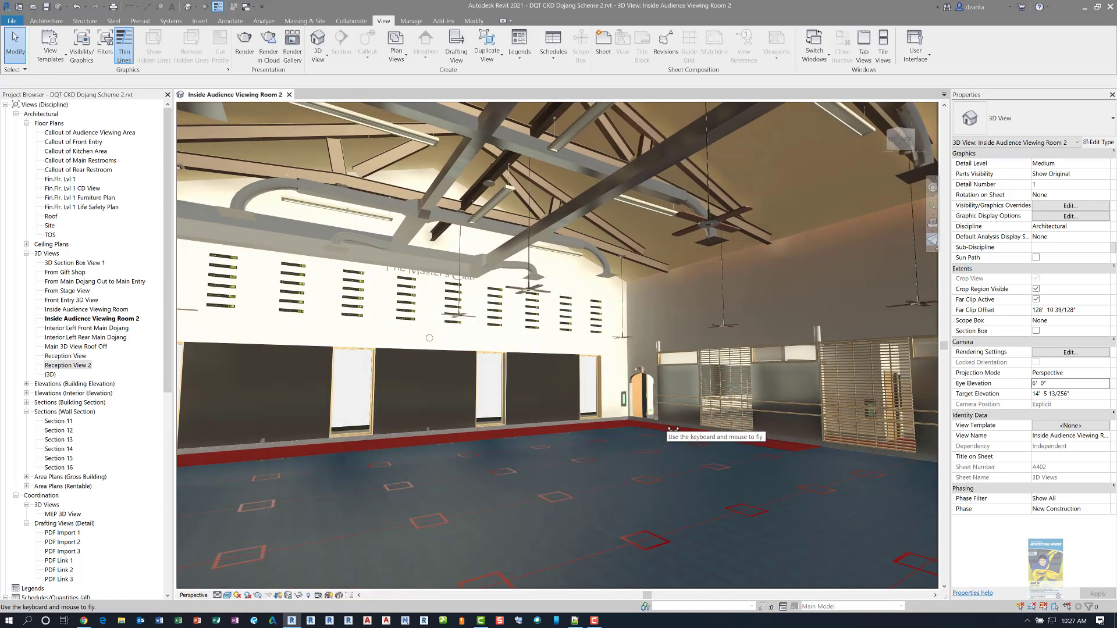
pyautogui.moveTo(673, 429); pyautogui.dragTo(682, 431)
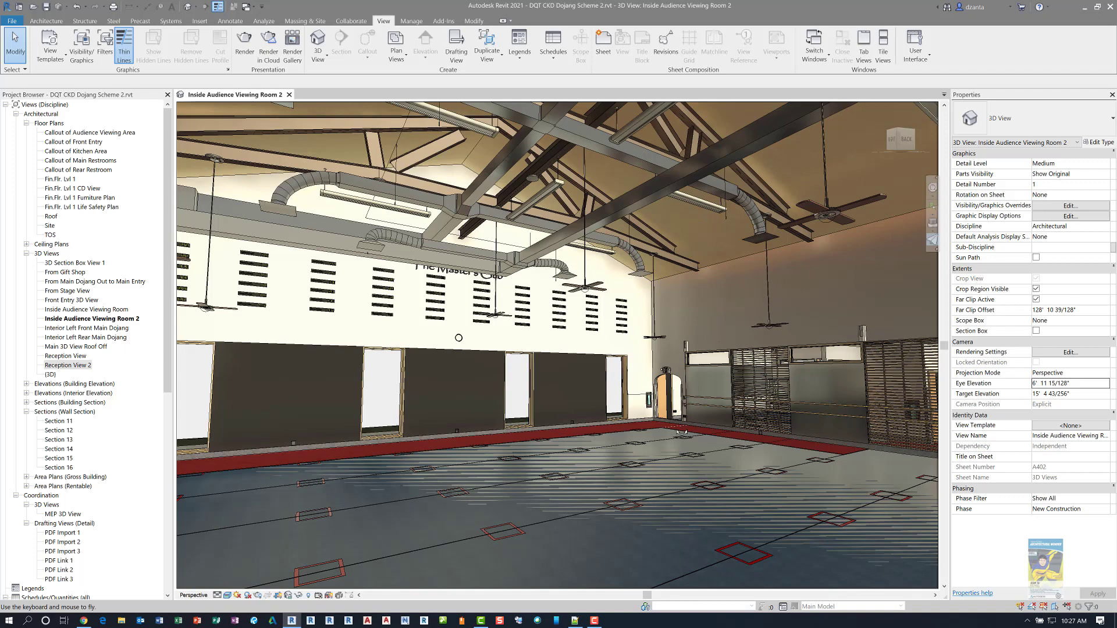
pyautogui.moveTo(458, 337); pyautogui.dragTo(422, 338)
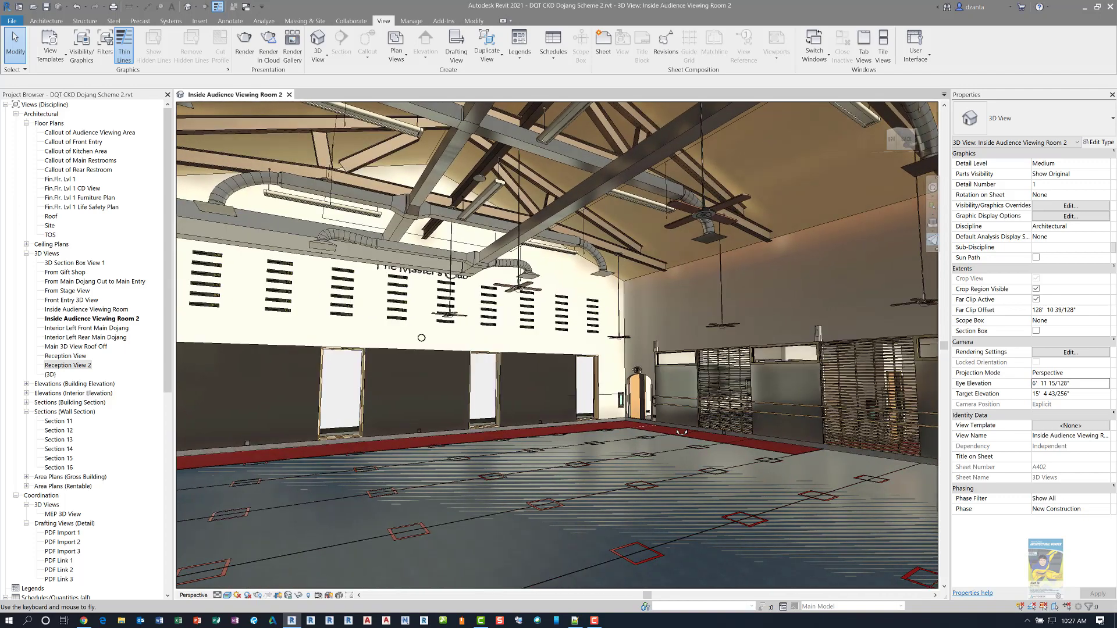